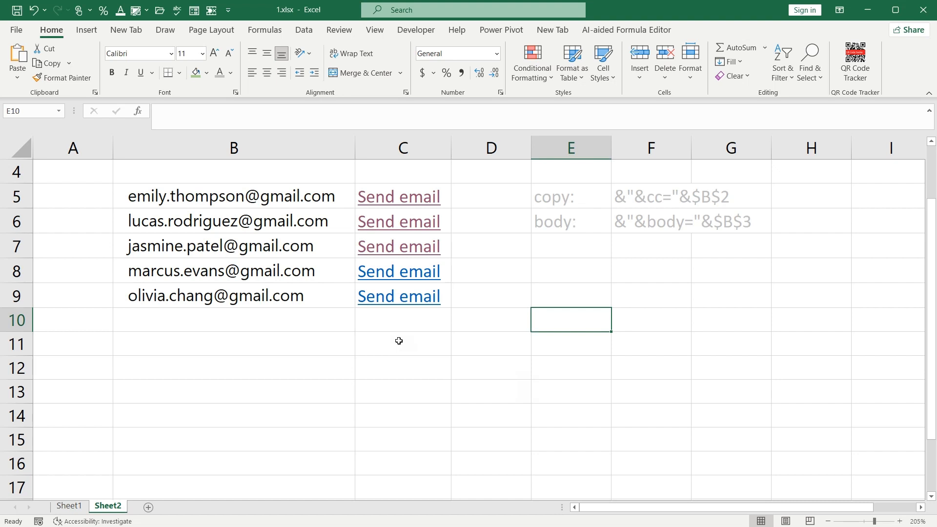
- Follow the "Send email" link in cell C5 to view the prefilled email draft
left_click(468, 197)
key("Left")
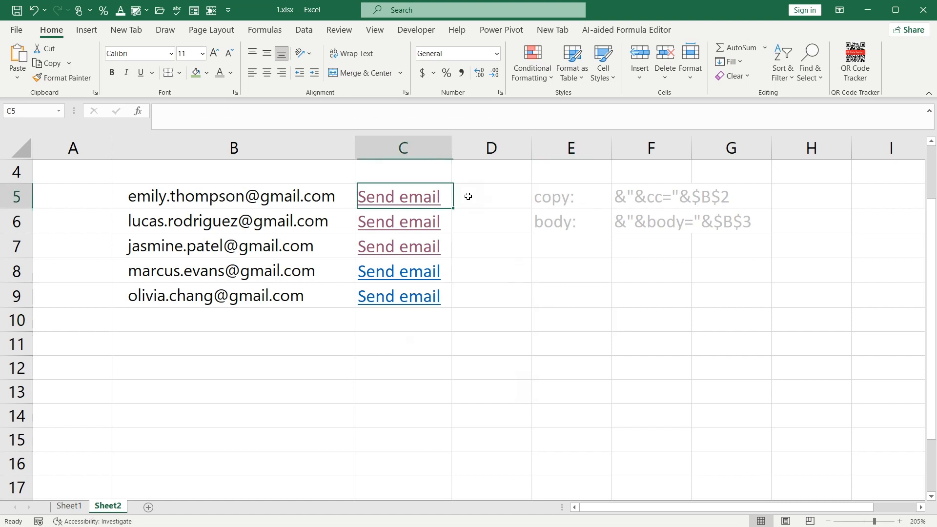
left_click(418, 200)
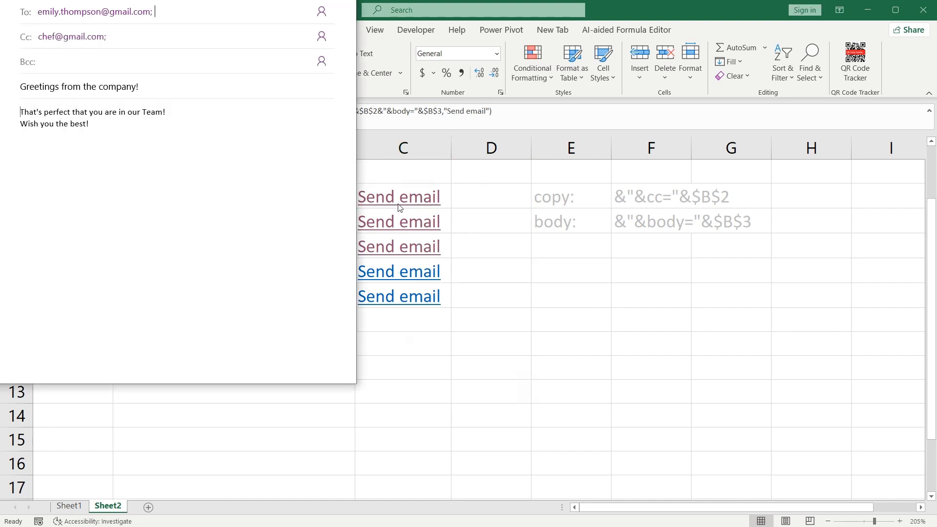
key("ctrl+a")
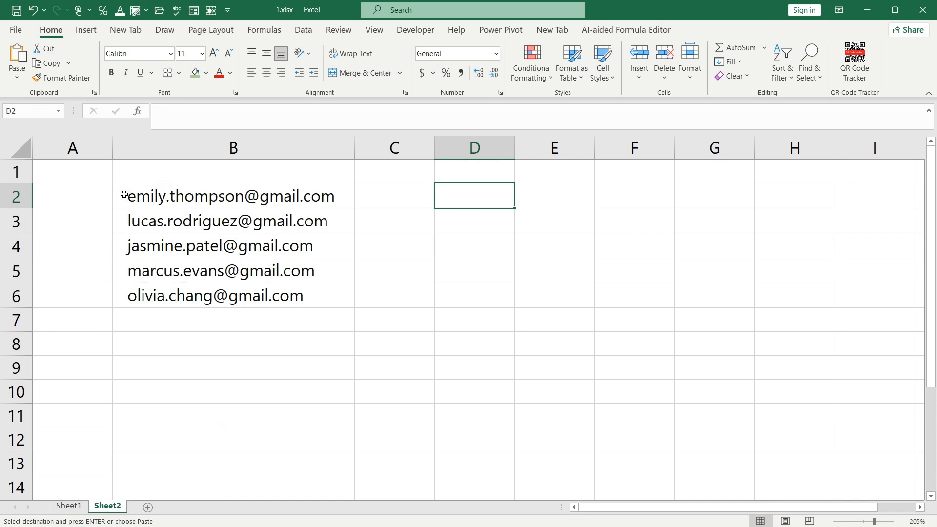
- Begin a HYPERLINK formula in cell C2, beside the first email address
key("Escape")
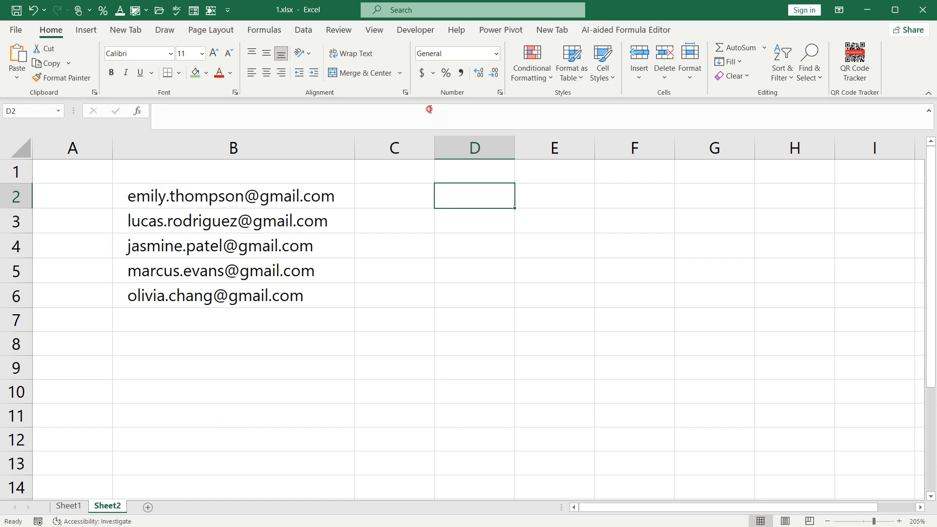
double_click(394, 195)
type("=")
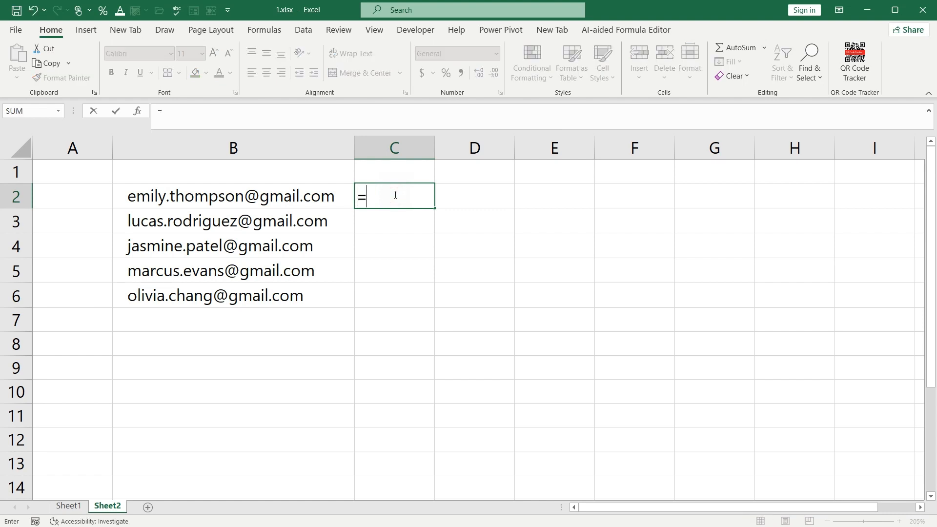
type("HY")
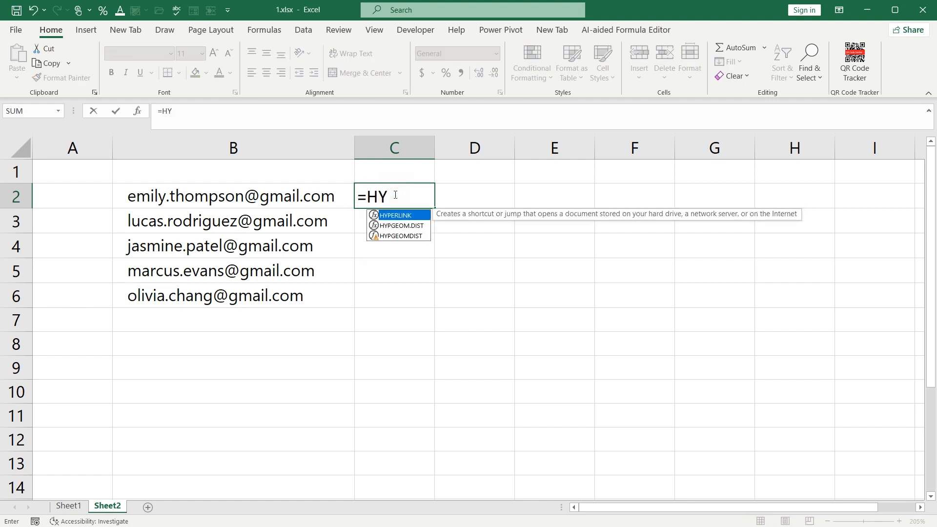
type("PERLIN")
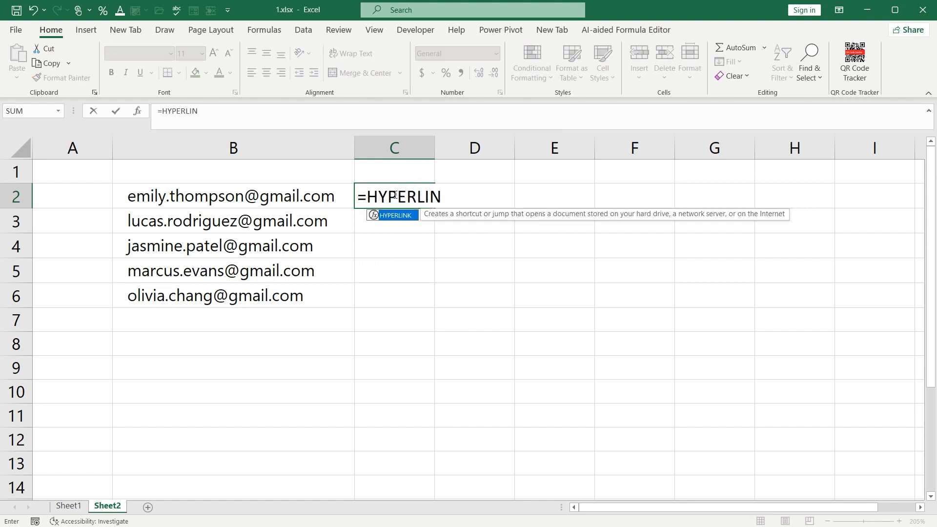
type("K")
key("Escape")
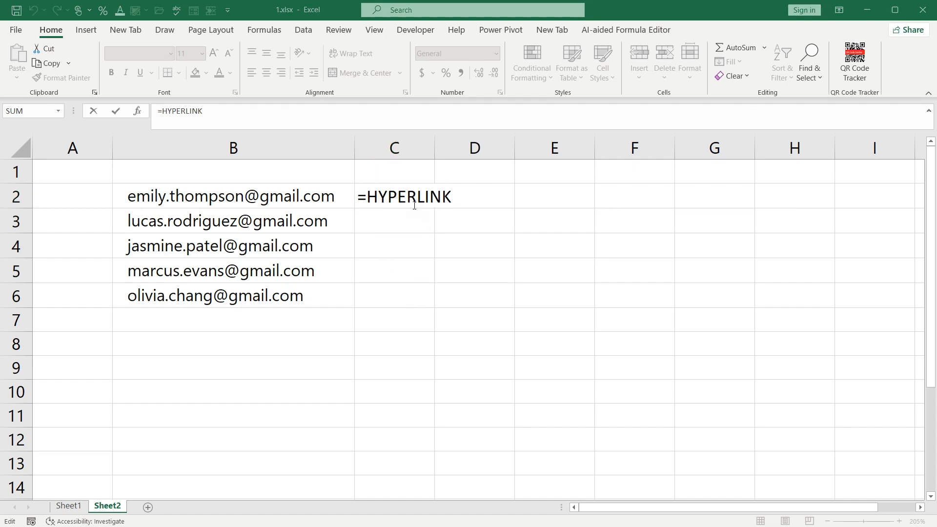
double_click(414, 197)
left_click(449, 195)
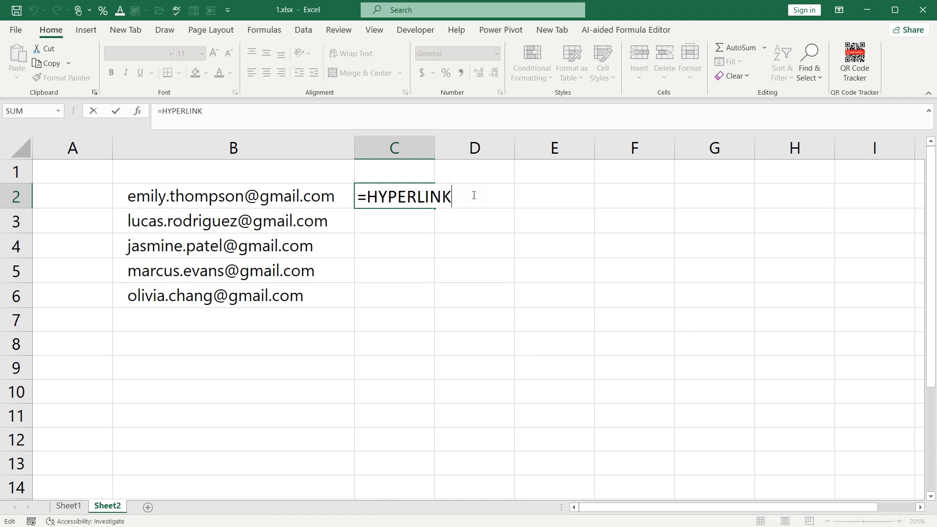
- Complete the formula in C2 with "mailto:"&B2 as the link location and "Send email" as the friendly name
type("(")
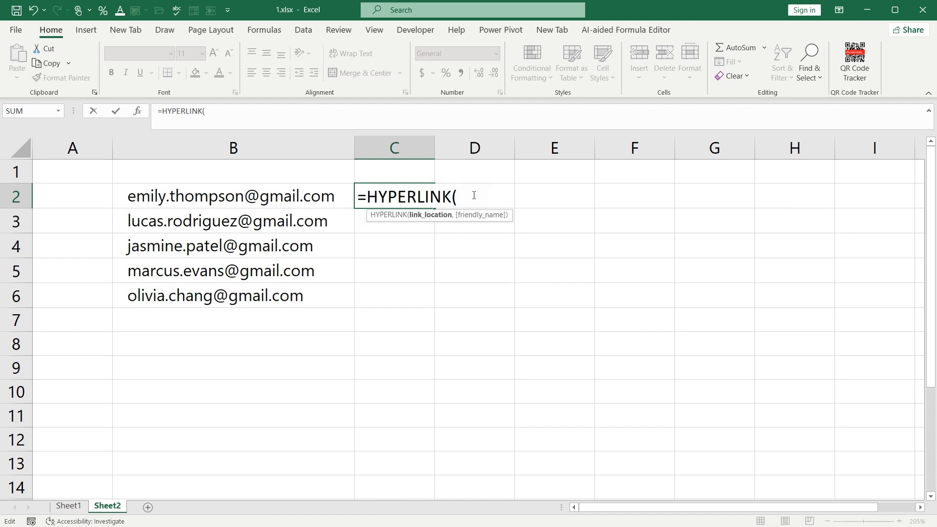
type("\"mailto")
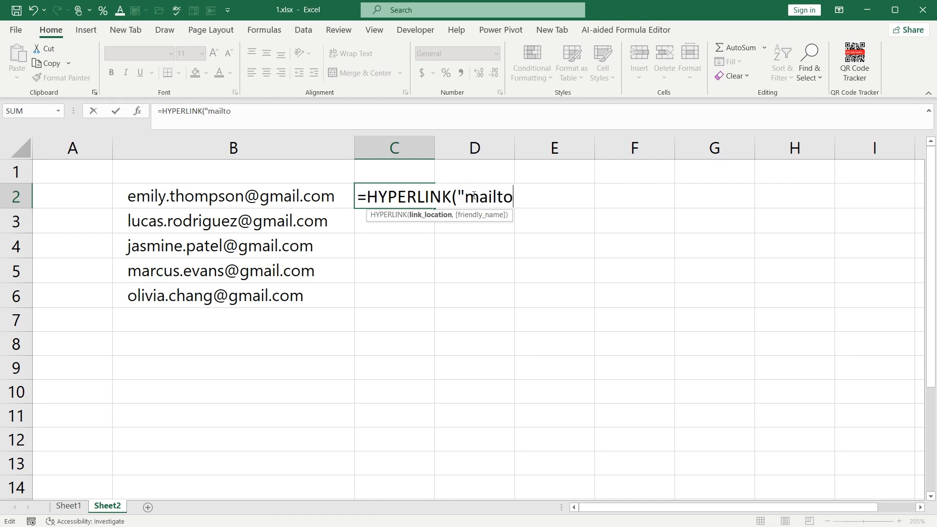
type(":\"&")
left_click(257, 194)
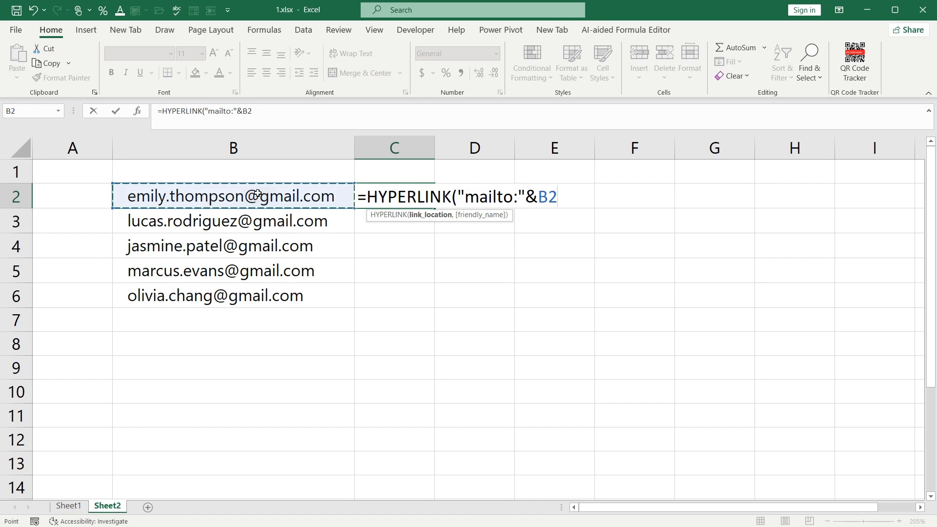
type(",\"")
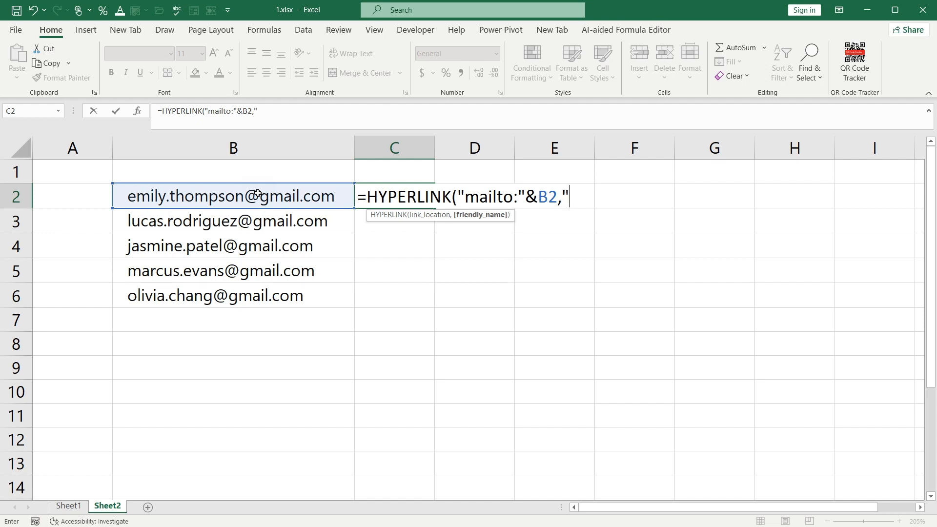
type("Send email")
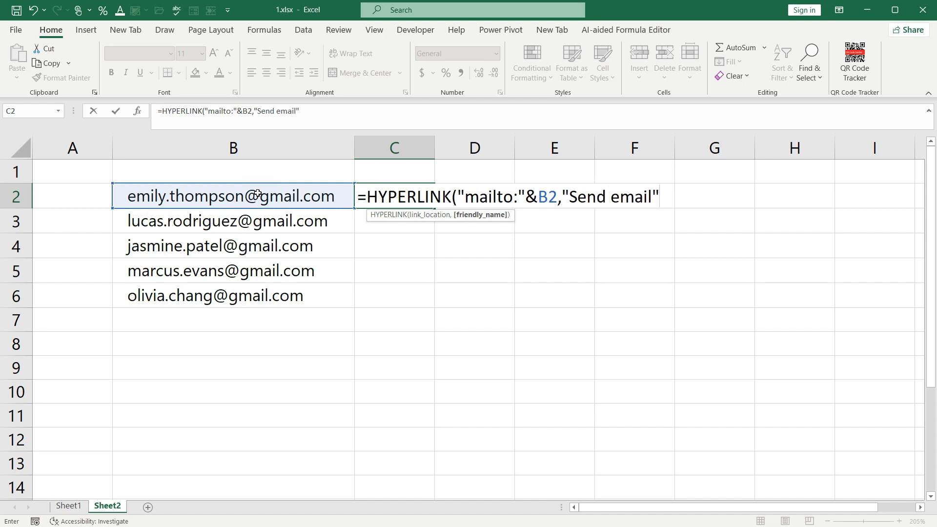
type(" )")
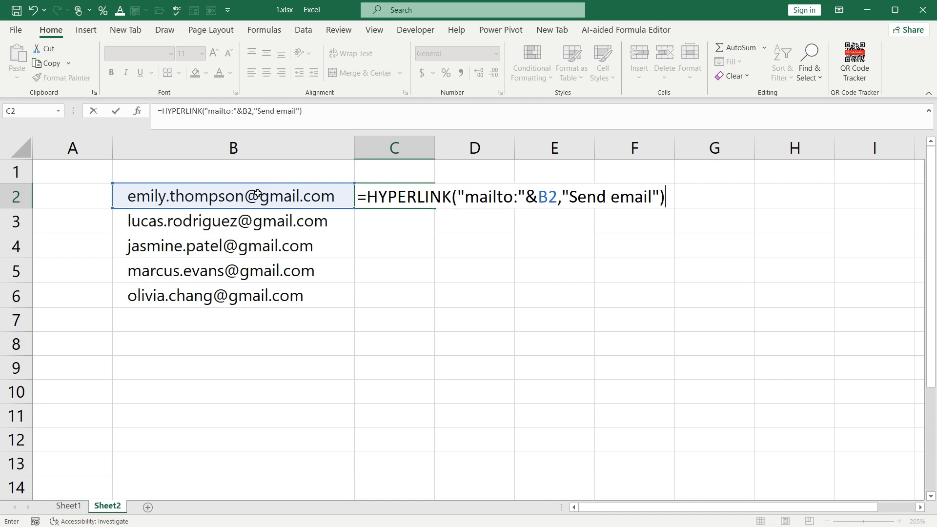
key("Return")
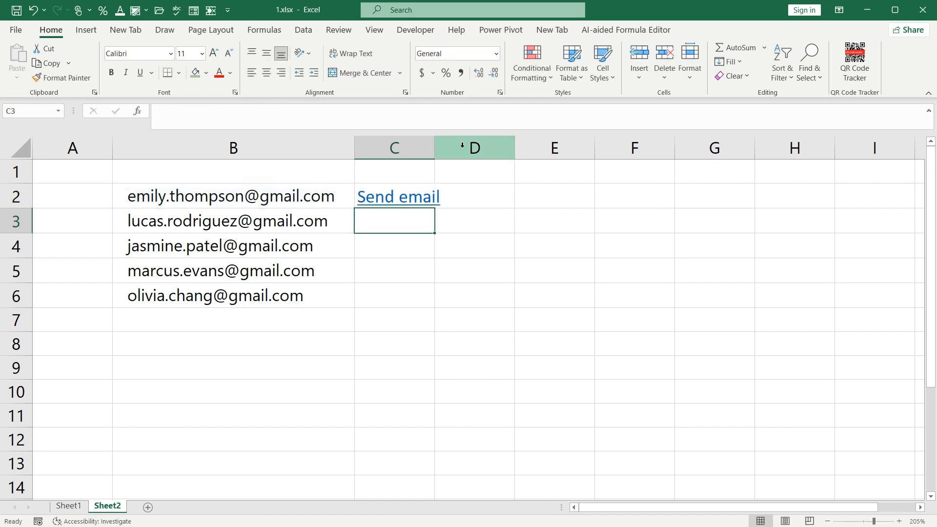
- Widen column C to fit the link text, and test the "Send email" link in C2, minimizing the mail window when done
left_click_drag(434, 148, 451, 148)
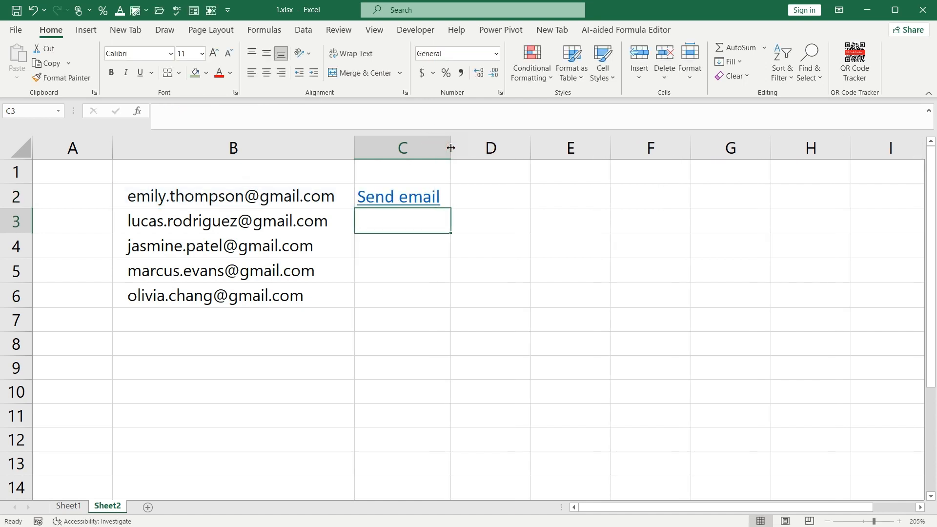
left_click(403, 204)
left_click(403, 204)
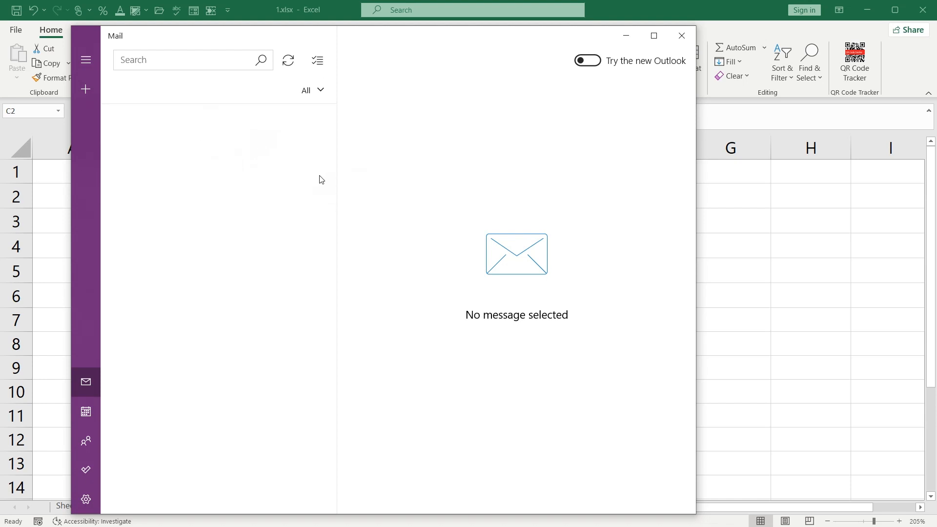
left_click(624, 39)
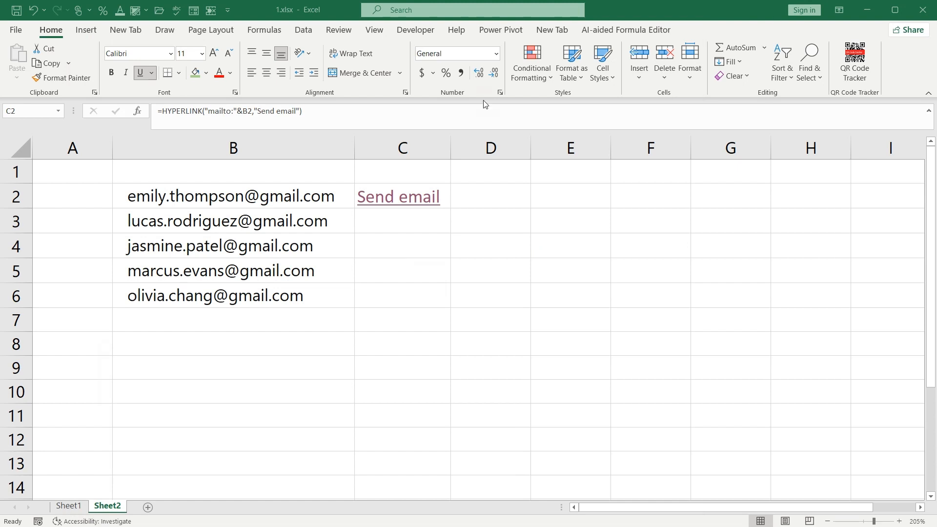
- Insert two blank rows above row 1 and label cell A1 "subject"
left_click(19, 172)
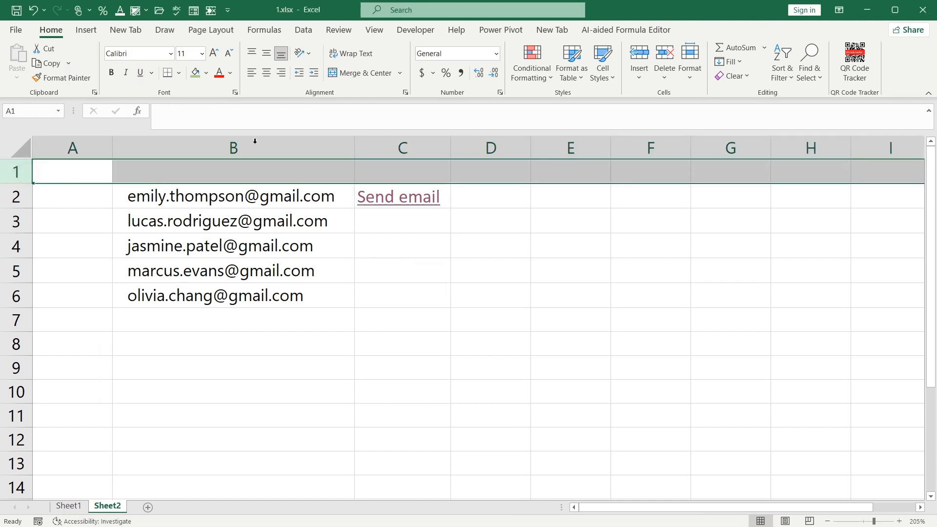
left_click(638, 54)
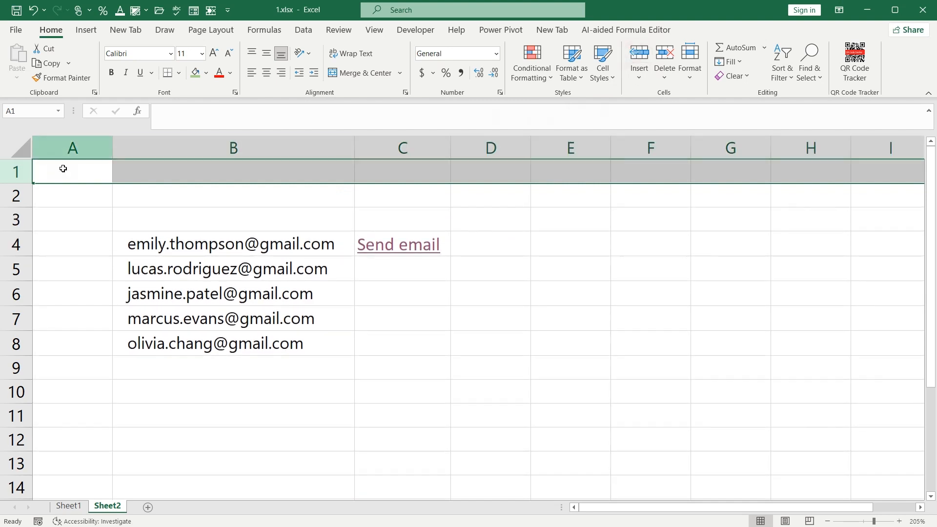
left_click(61, 171)
type("subject")
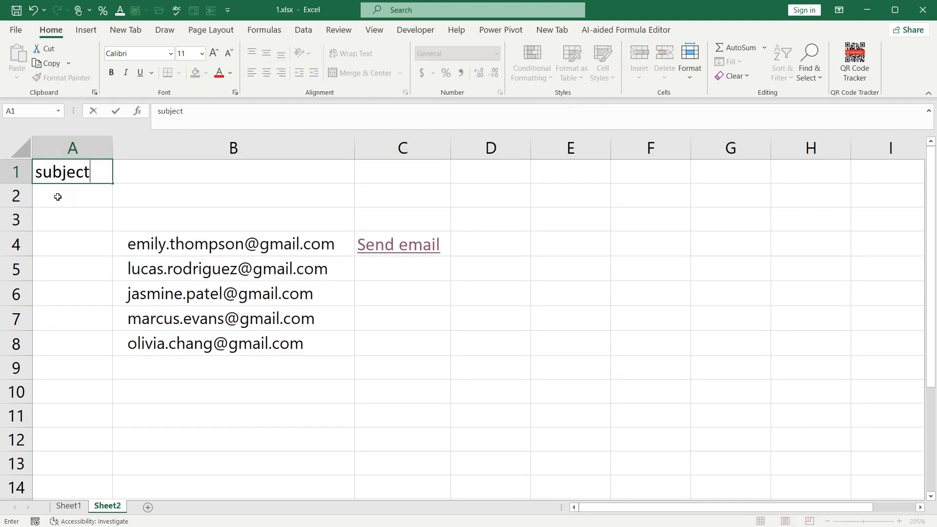
- Enter the subject text "Greetings from the company!" in cell B1
left_click(189, 172)
type("Gre")
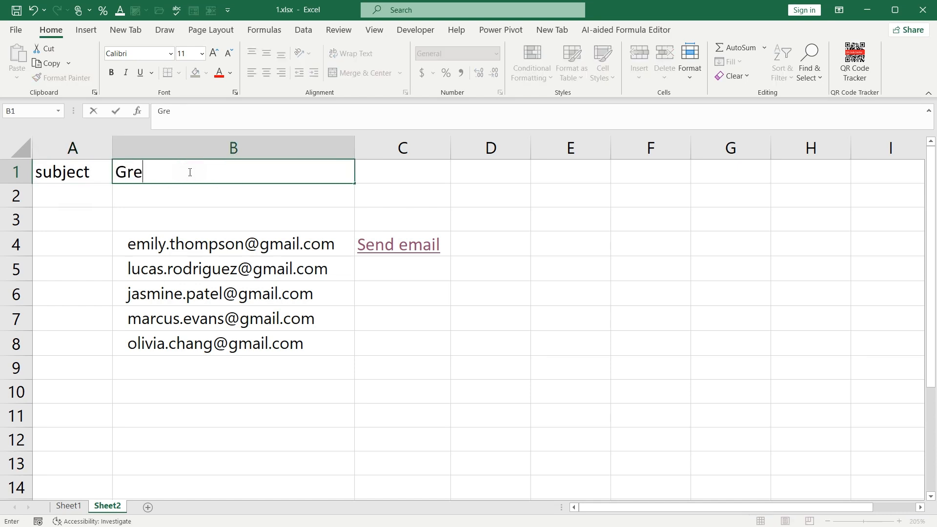
type("eting from ")
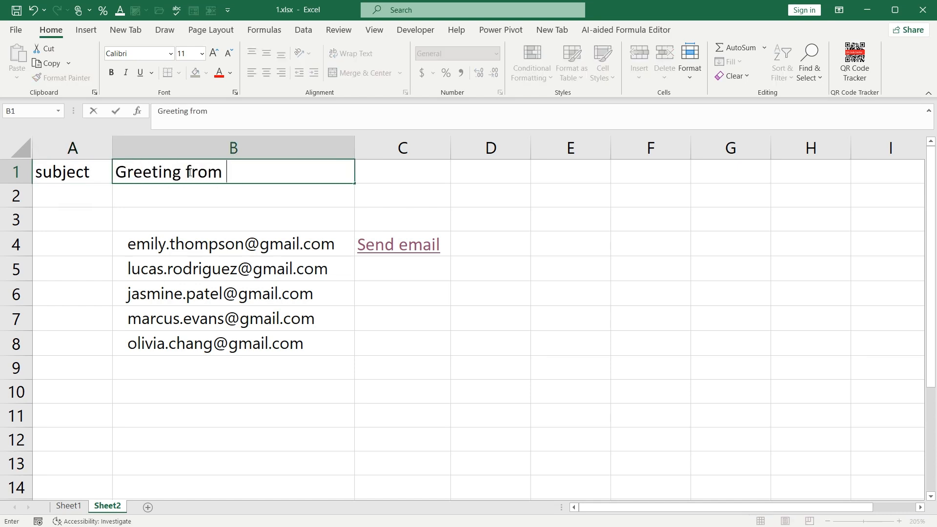
type("the company!")
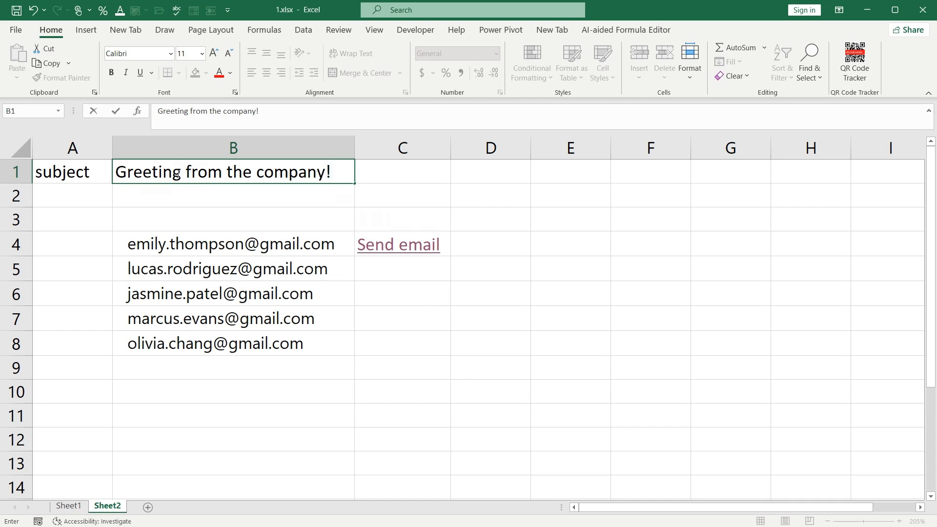
left_click(181, 172)
type("s")
left_click(597, 200)
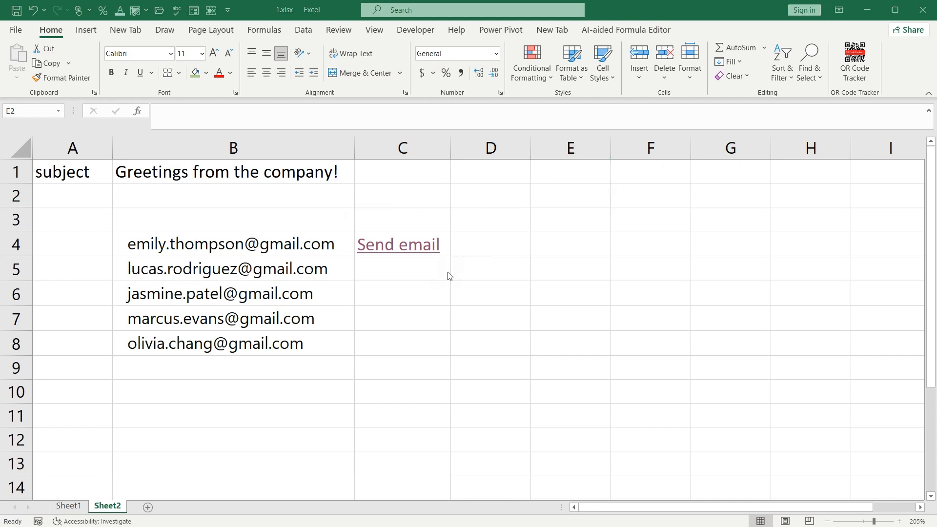
- Extend the HYPERLINK formula in C4 by adding &"?subject="&B1 after the B4 reference in the link location
left_click(462, 266)
left_click(453, 243)
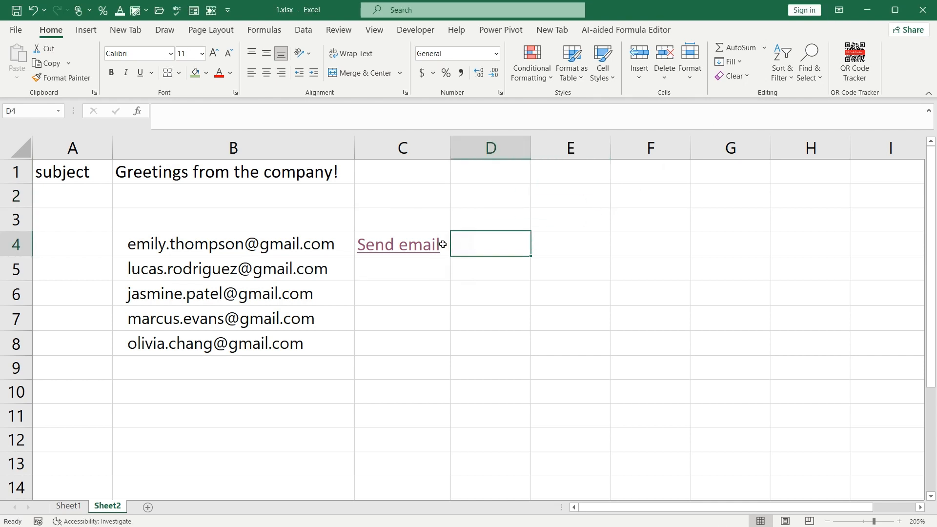
key("Left")
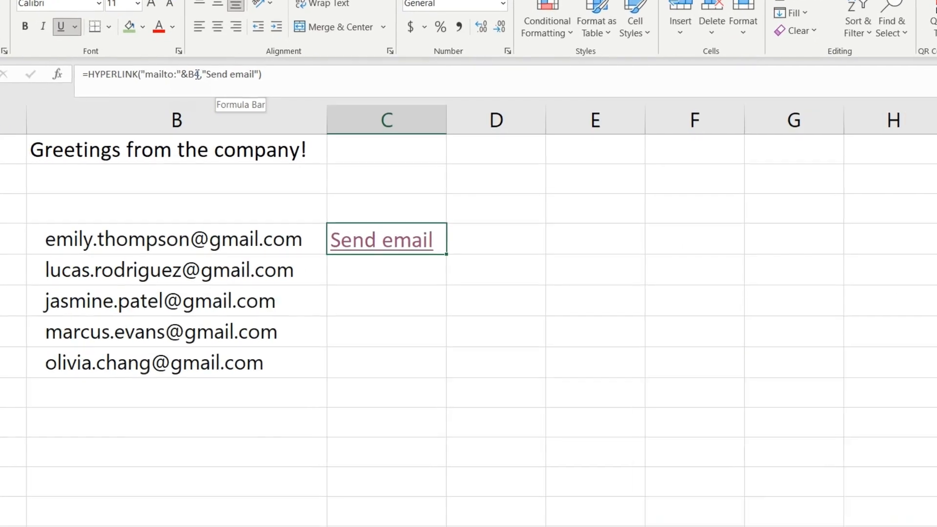
left_click(183, 64)
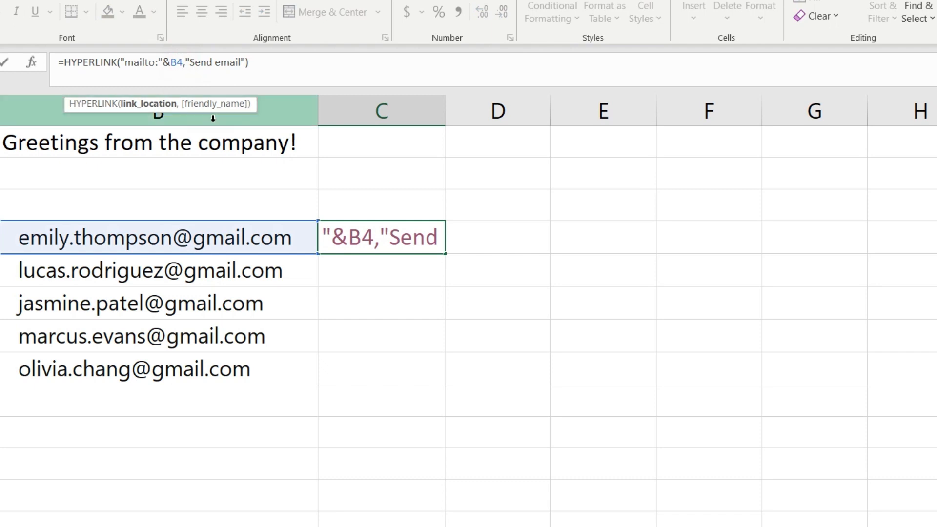
type("&")
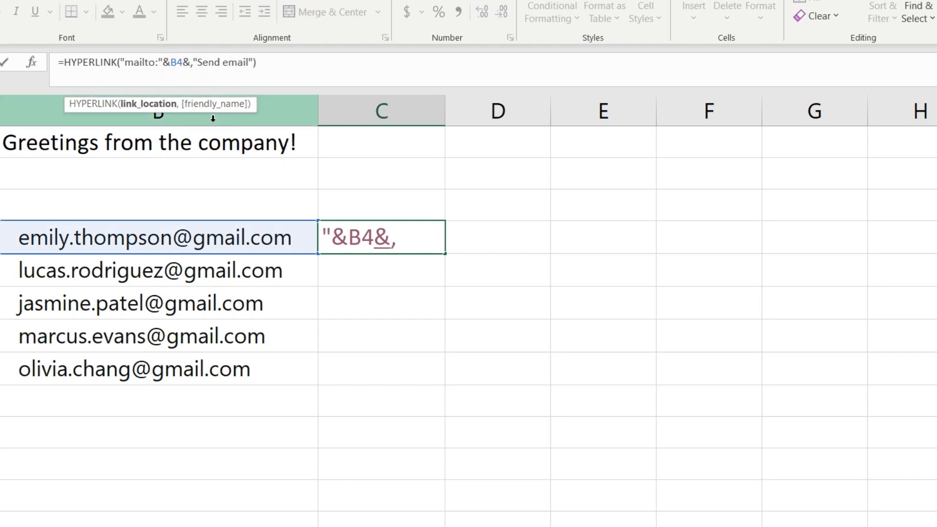
type("\"")
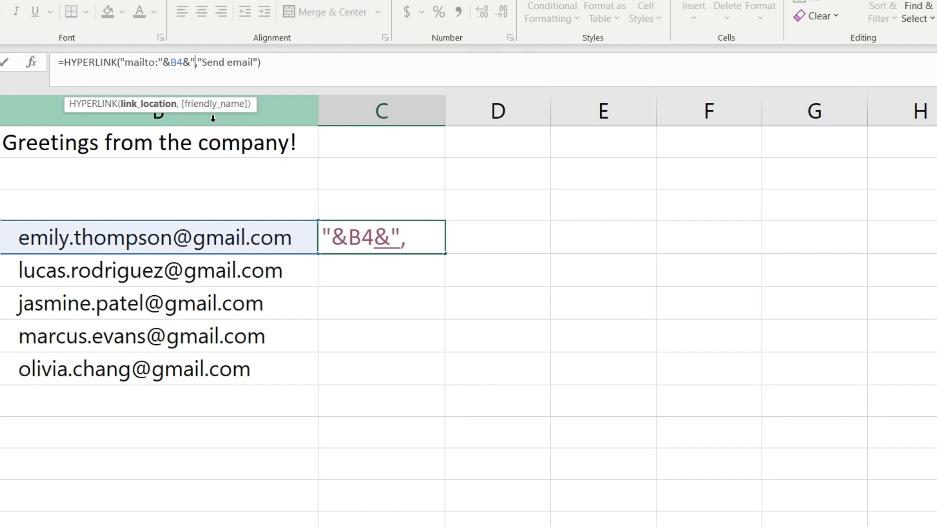
type("?")
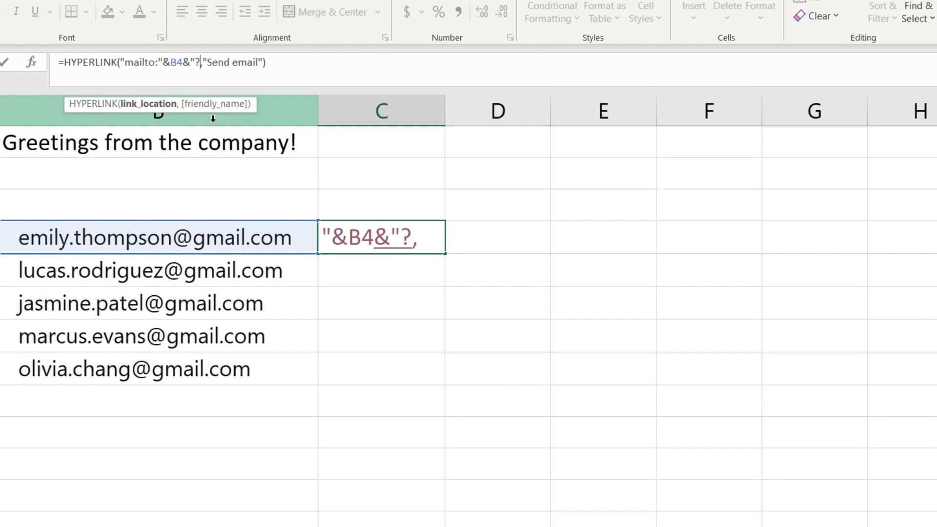
type("subject")
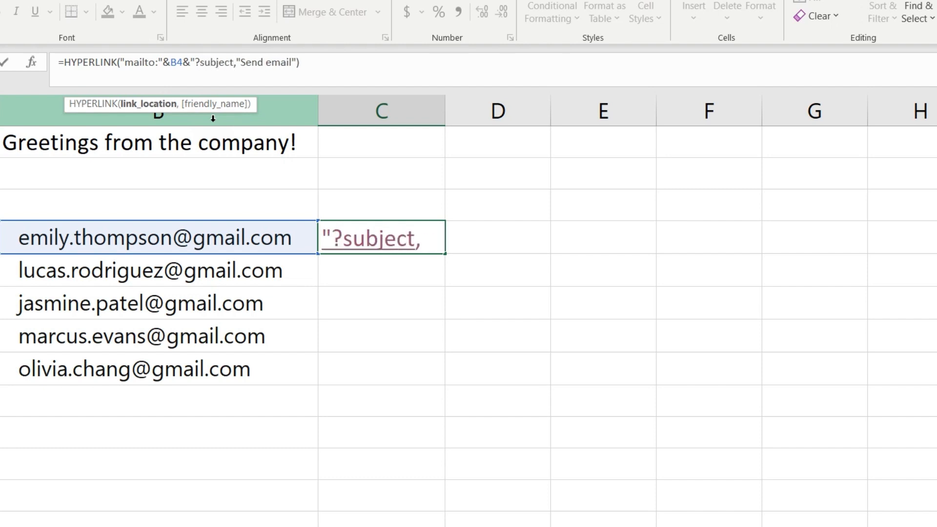
type("=")
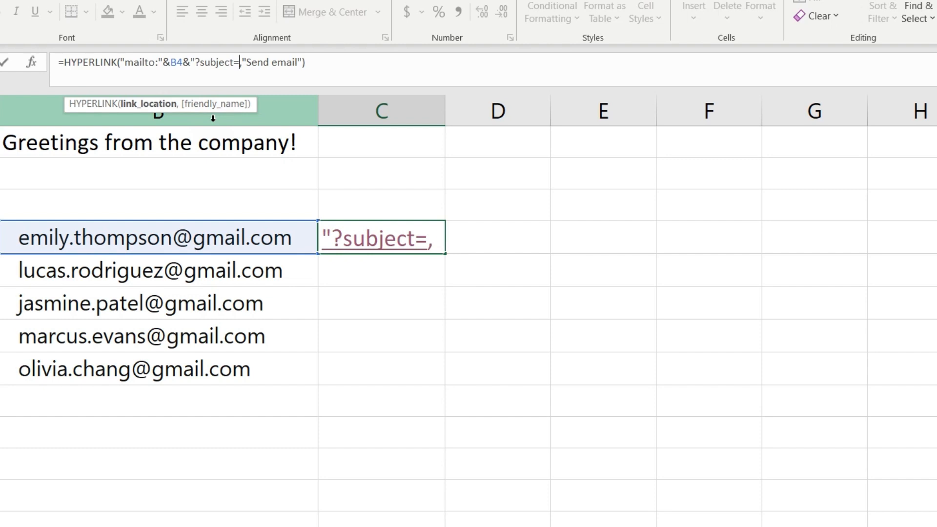
type("\"&")
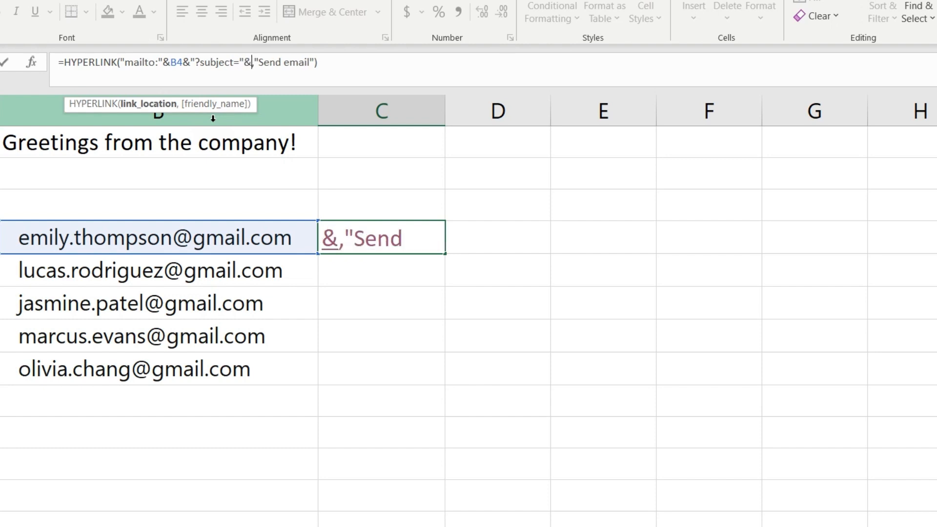
left_click(151, 145)
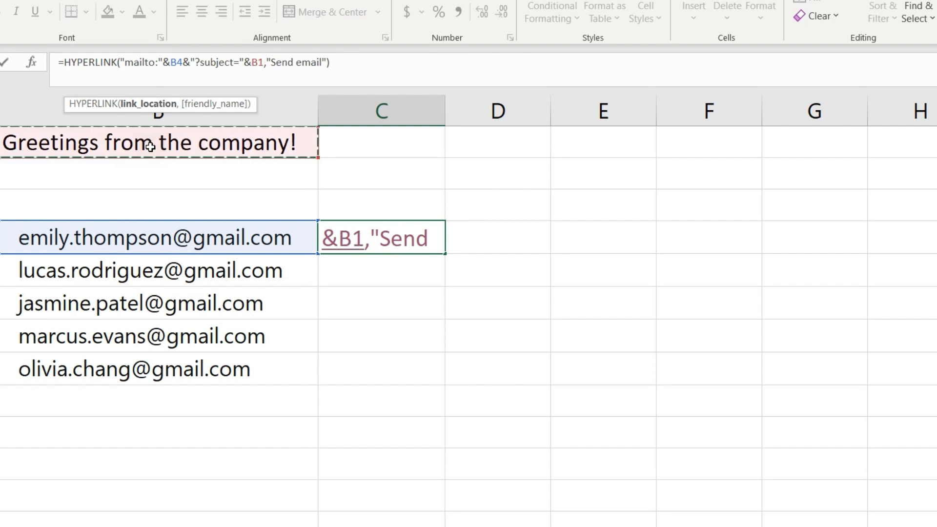
key("Return")
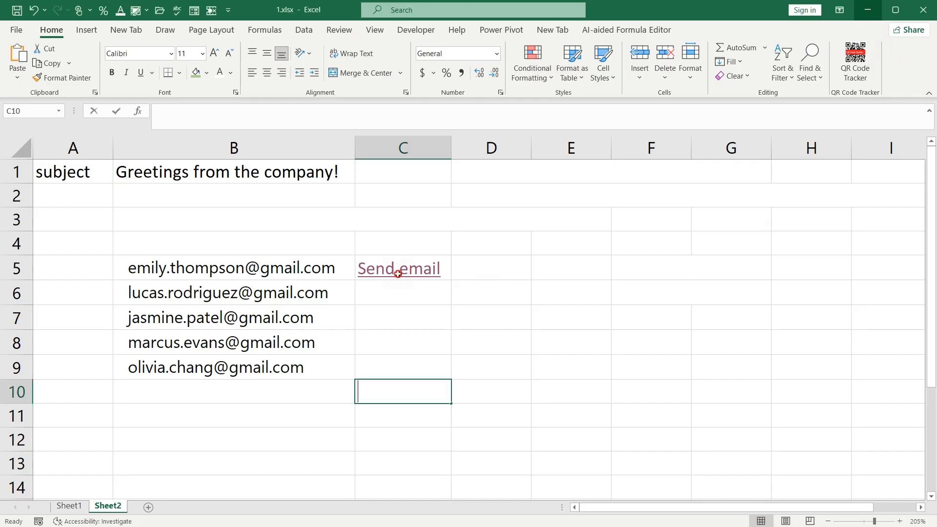
- Test the "Send email" link in C5, check the recipient and subject in the mail draft, and return to the workbook
left_click(385, 299)
left_click(387, 269)
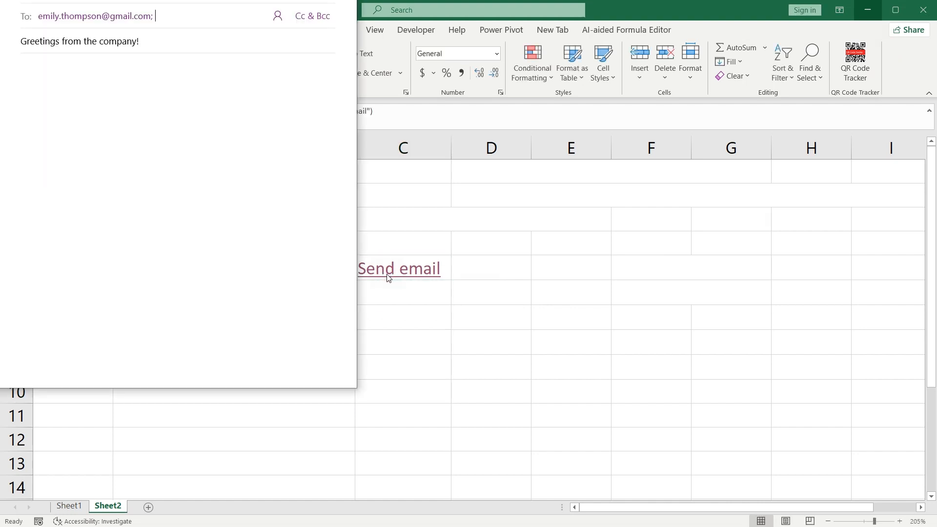
triple_click(39, 18)
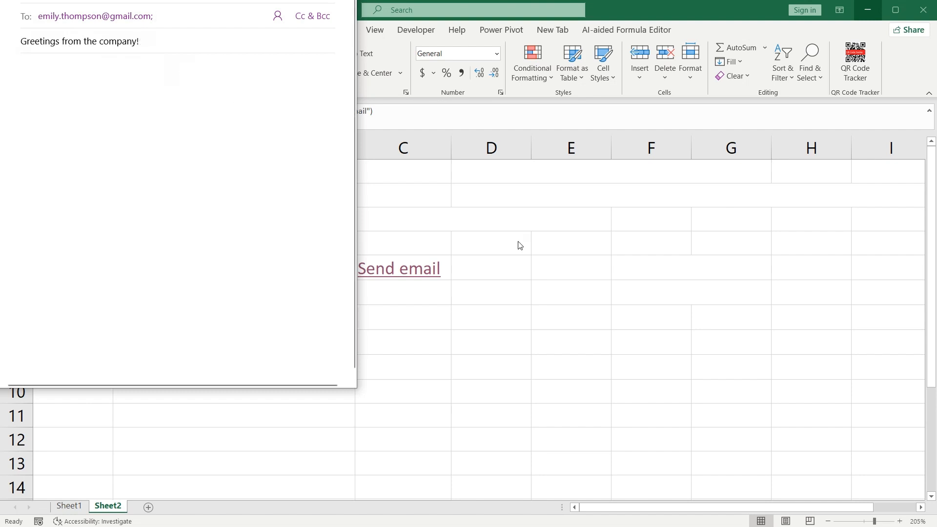
left_click(576, 342)
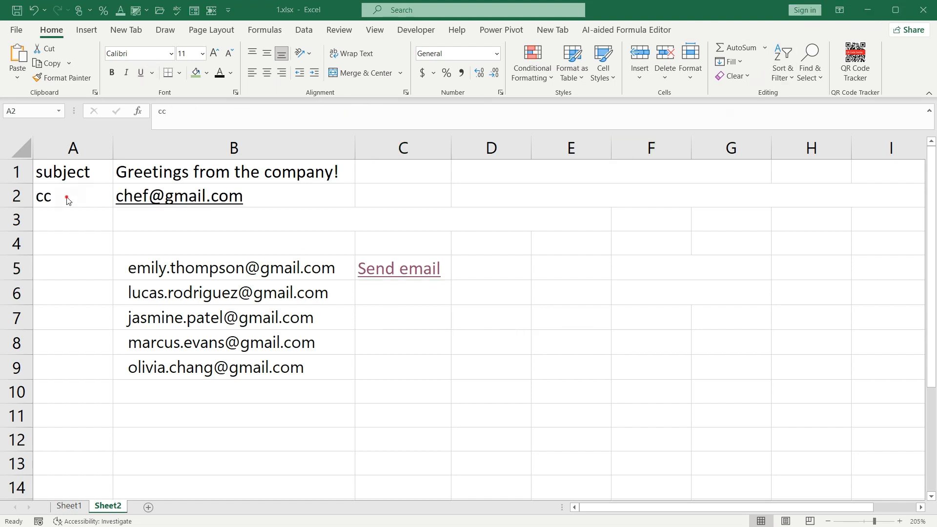
- Copy the copy-recipient fragment &"&cc="&$B$2 from the text of cell F5
left_click(73, 197)
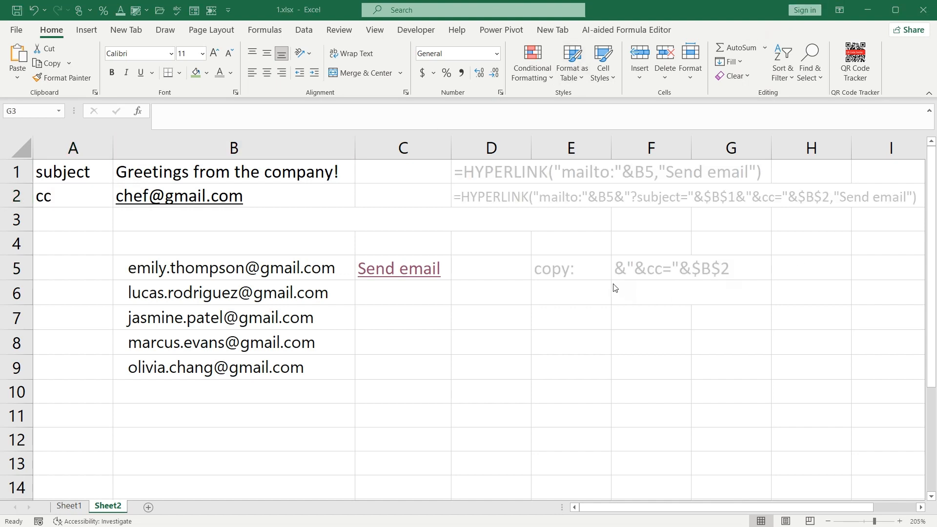
left_click(550, 268)
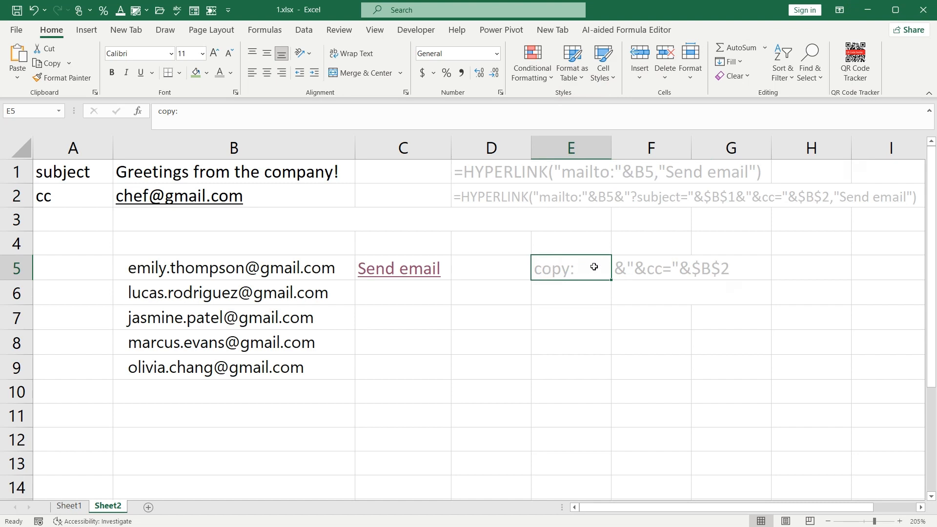
left_click(643, 273)
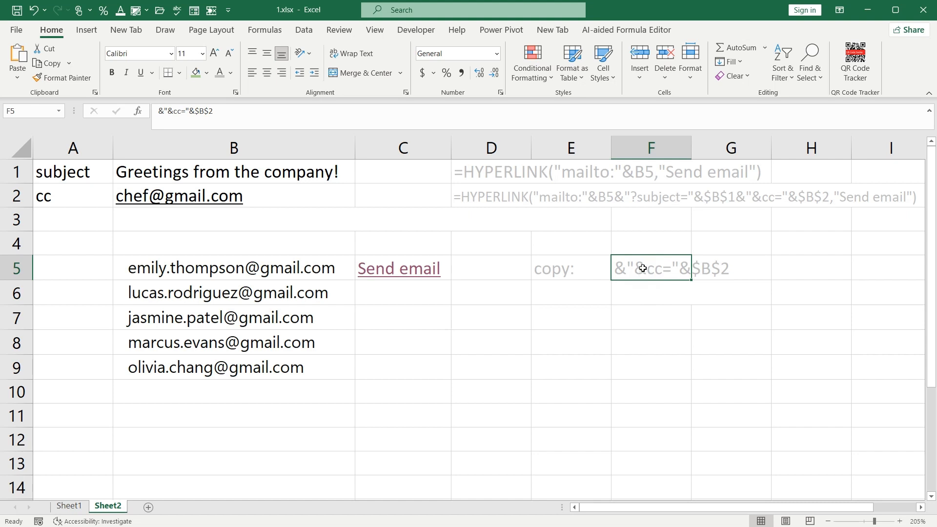
double_click(642, 267)
key("Home")
key("shift+Right")
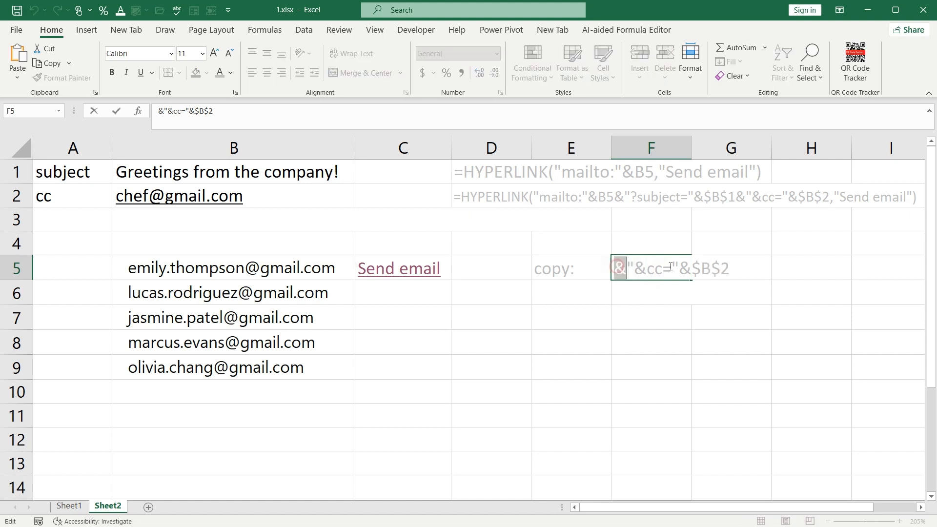
left_click(760, 266, "shift")
key("ctrl+c")
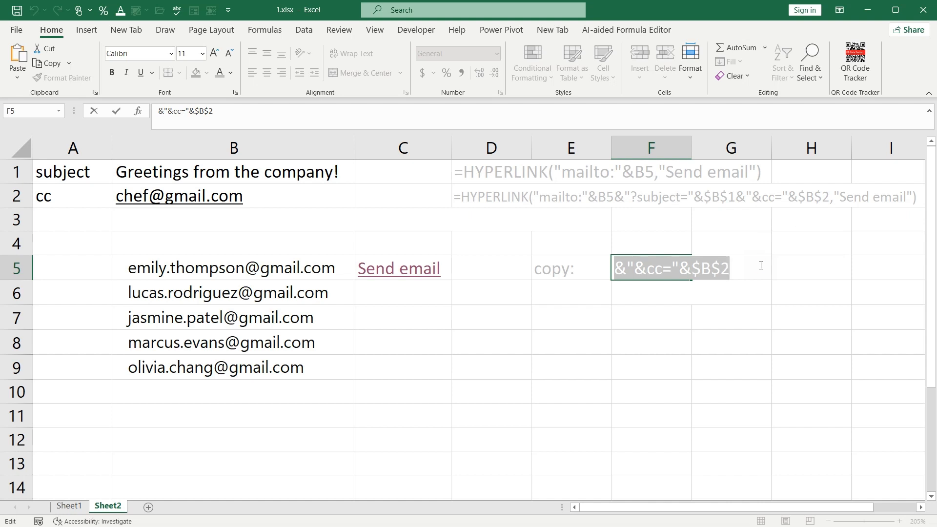
key("Return")
- Paste the fragment &"&cc="&$B$2 into the C5 formula right after $B$1, before the friendly name
left_click(404, 293)
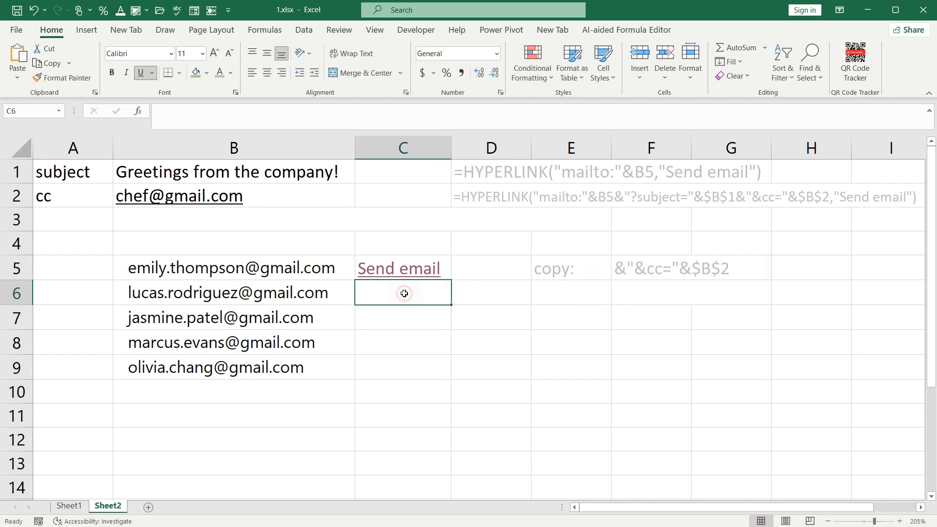
key("Up")
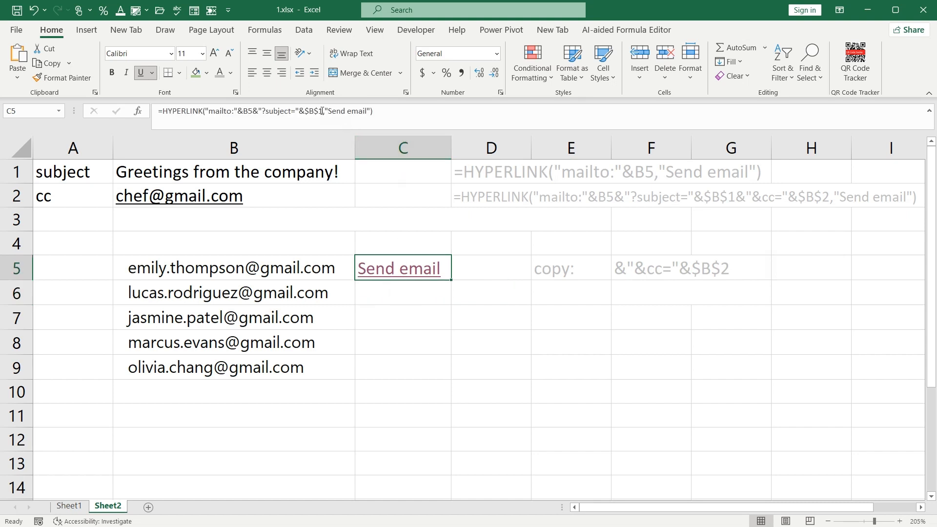
left_click(322, 112)
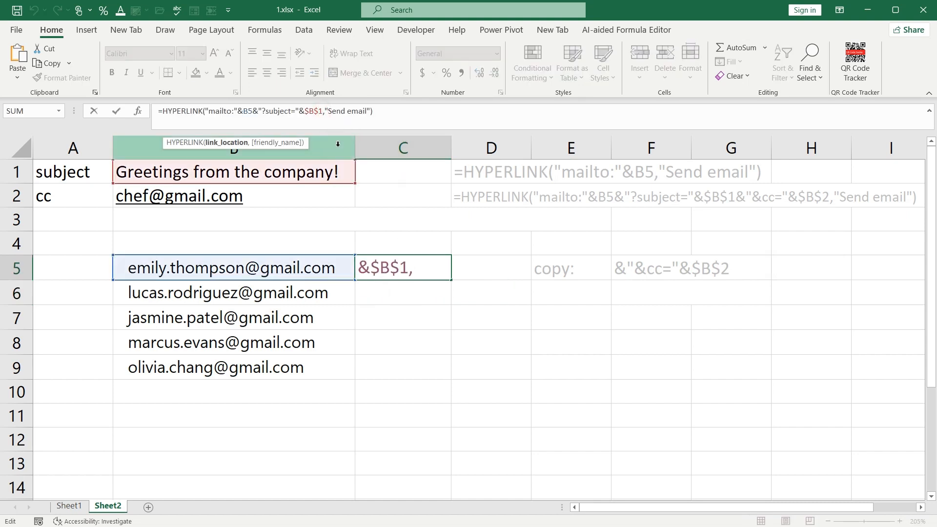
key("ctrl+v")
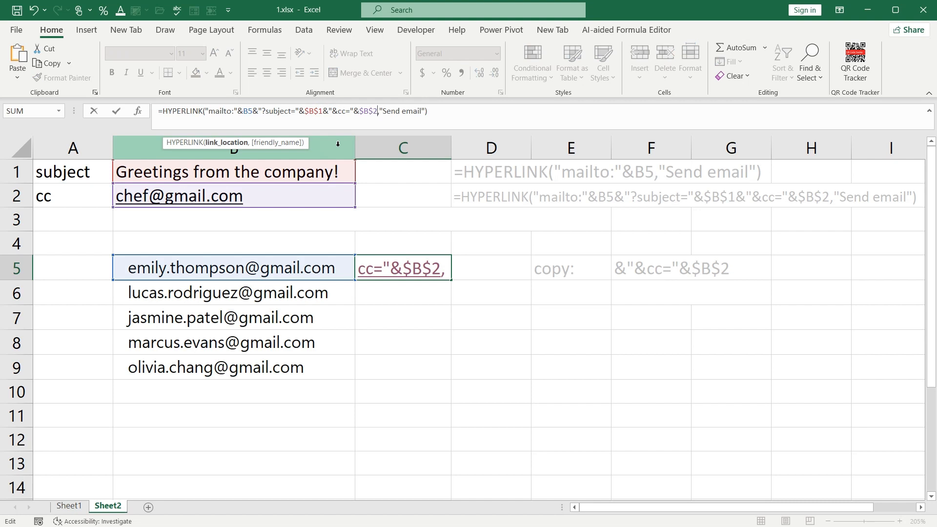
key("Return")
- Test the updated link in C5, check the To and Cc recipients and subject in the draft, and return to the workbook
left_click(412, 272)
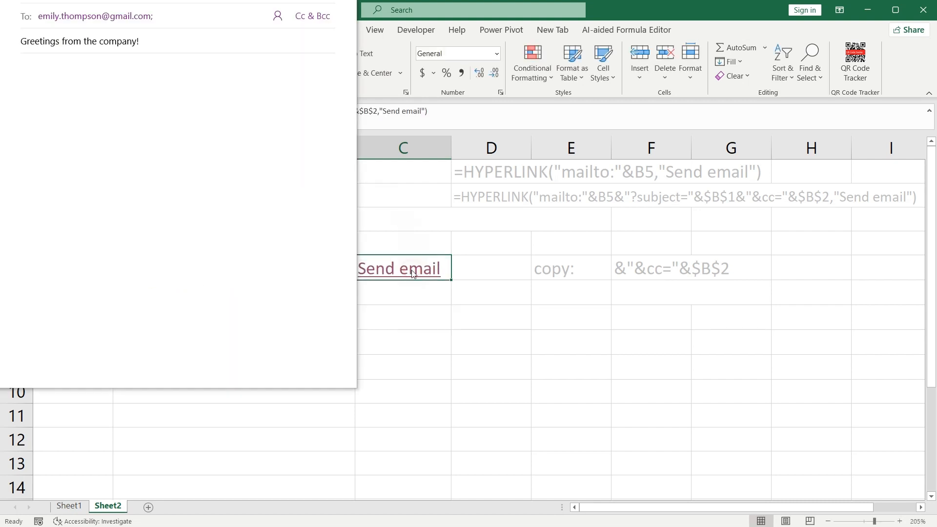
left_click(42, 18)
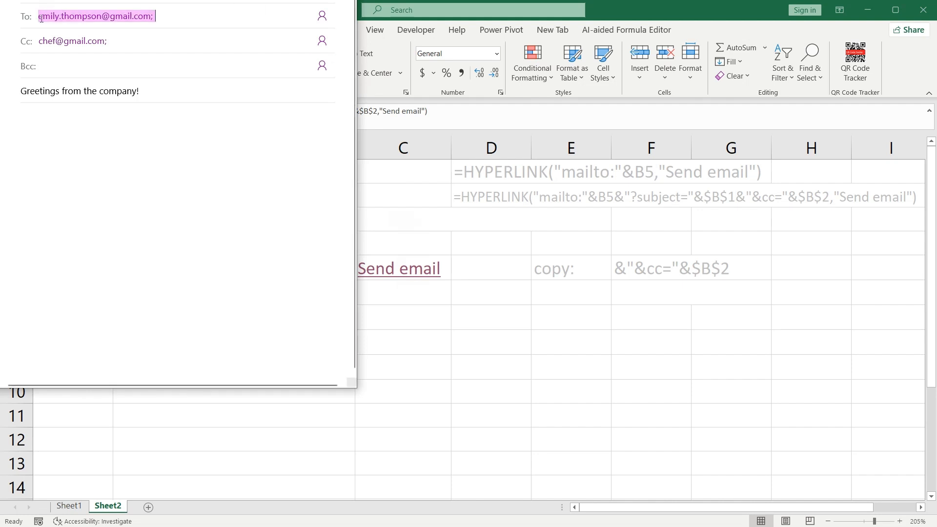
left_click(46, 42)
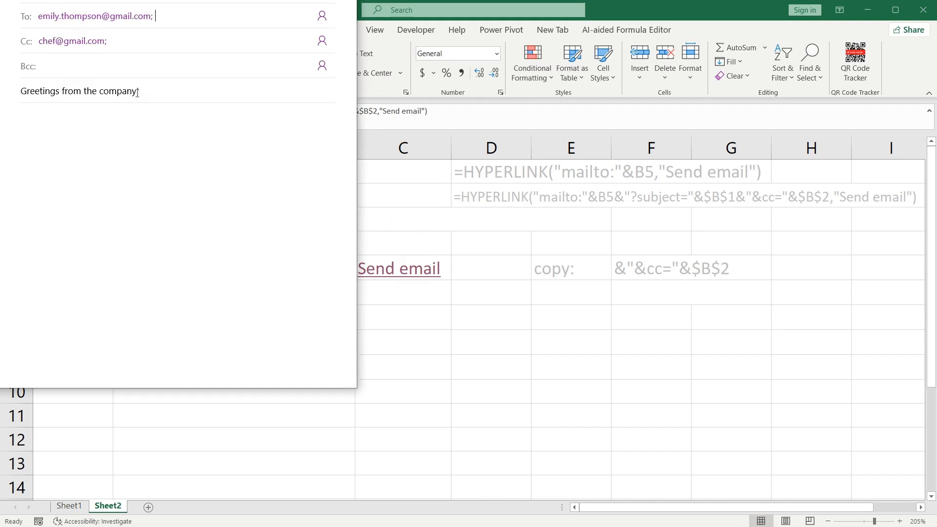
left_click(512, 244)
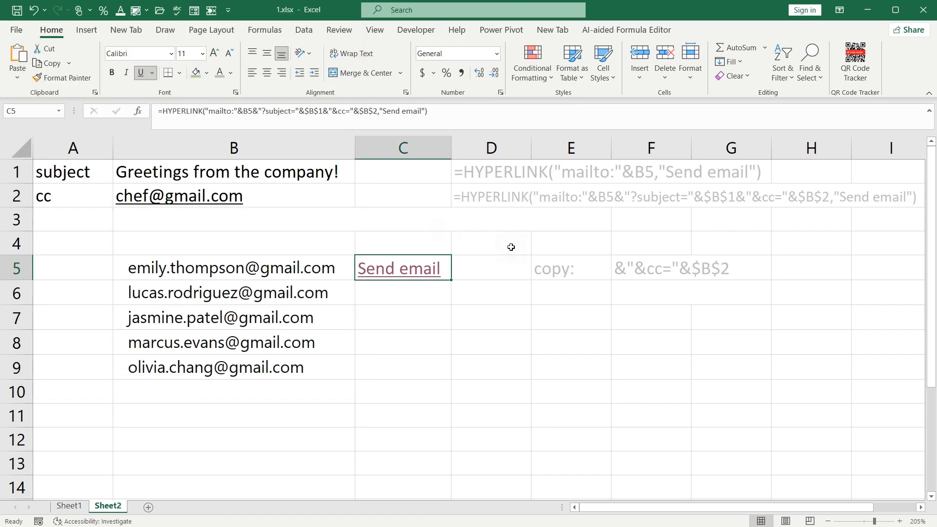
- Reveal the label "body" in A3 and the message "That's perfect that you are in our Team! Wish you the best!" in B3
left_click(804, 10)
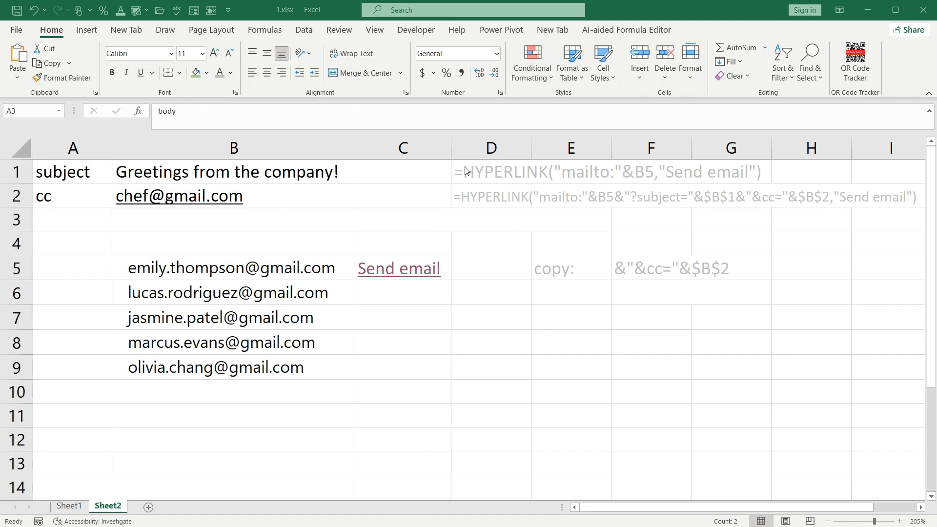
left_click(139, 211, "shift")
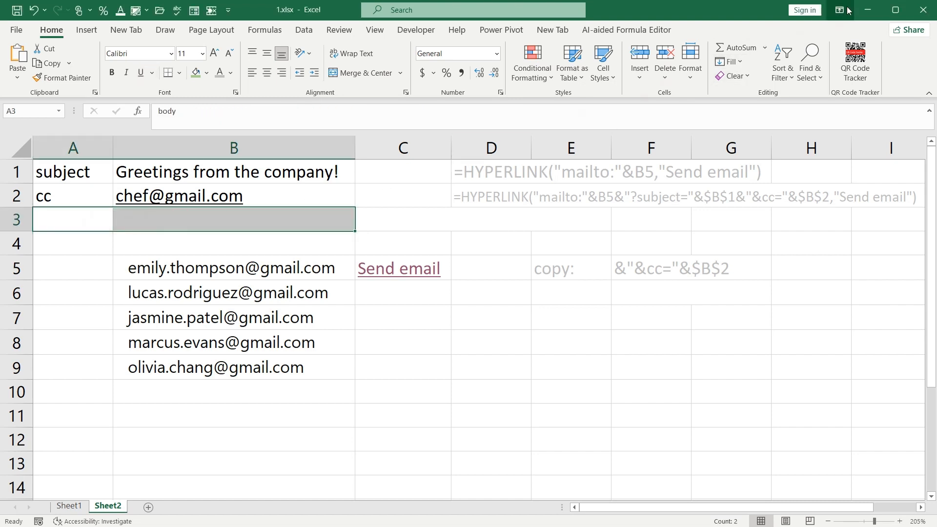
left_click(86, 218)
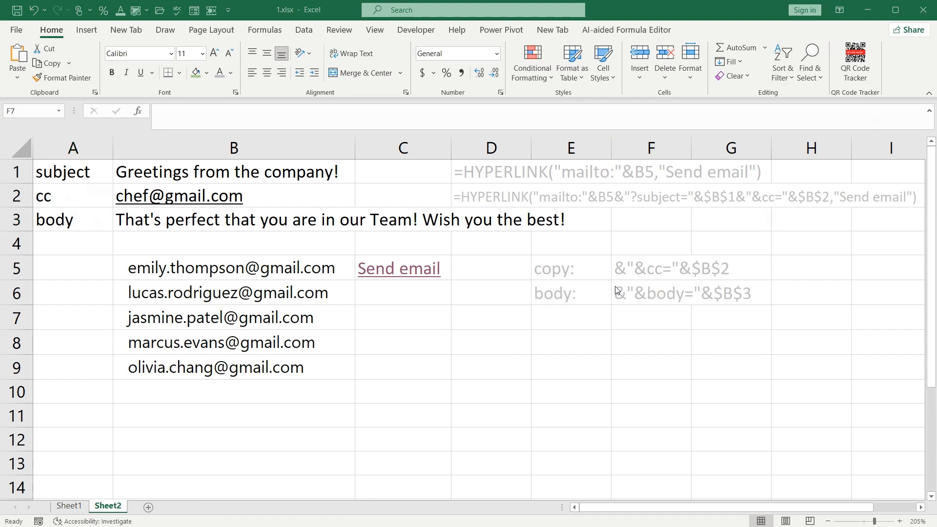
- Copy the body fragment &"&body="&$B$3 from the text of cell F6
left_click(588, 296)
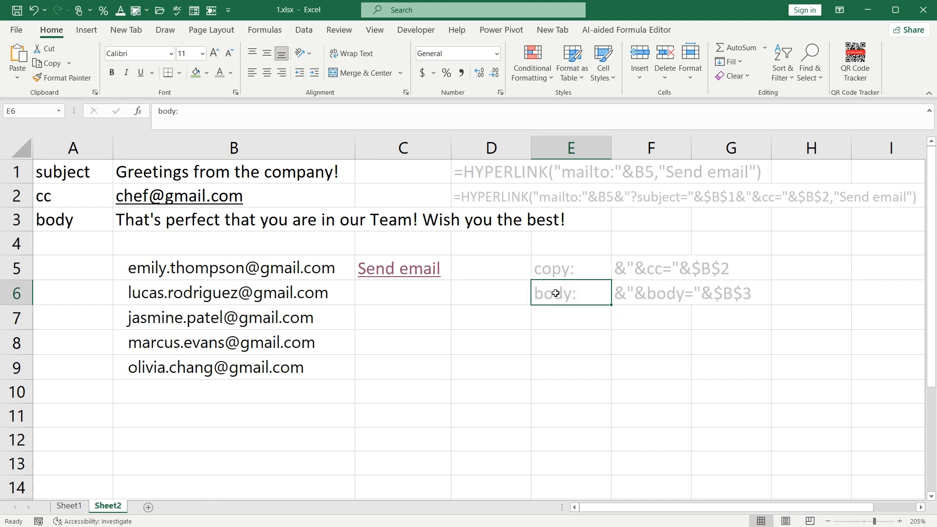
left_click(625, 292)
double_click(641, 292)
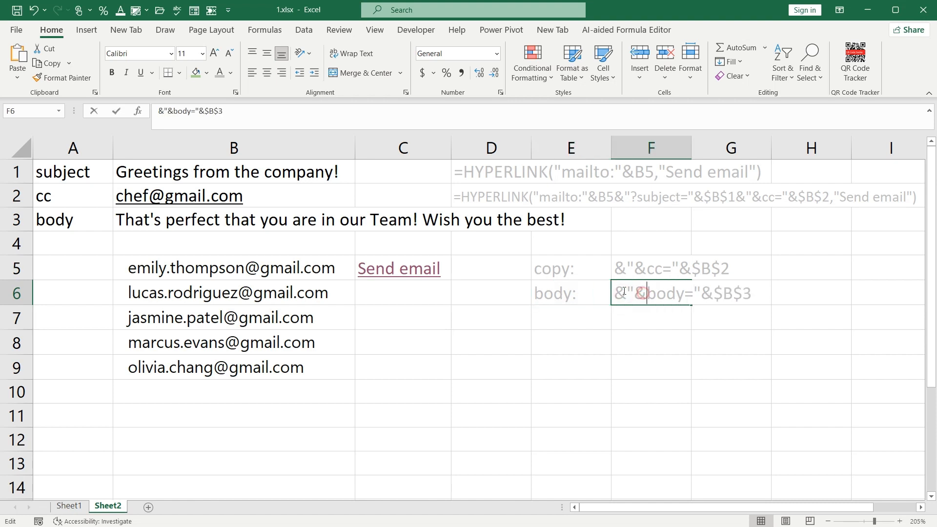
left_click_drag(614, 292, 757, 287)
key("ctrl+c")
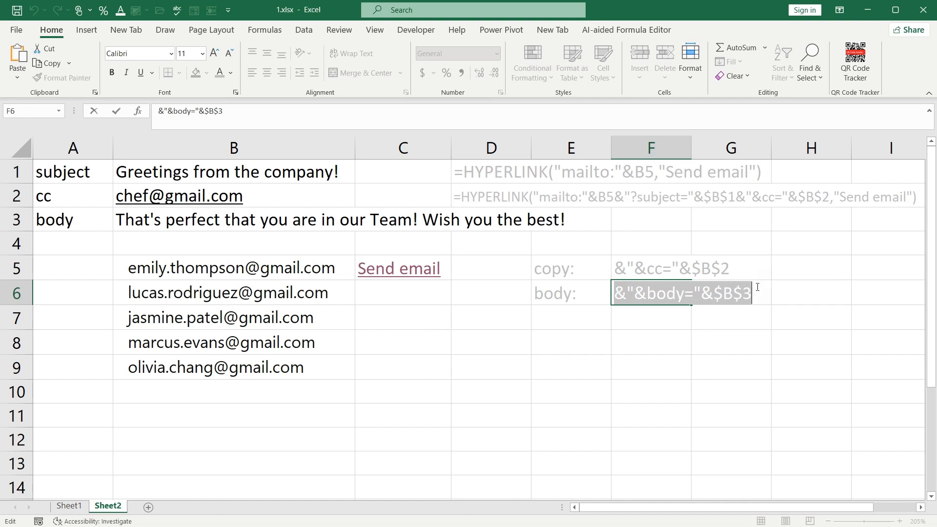
key("Escape")
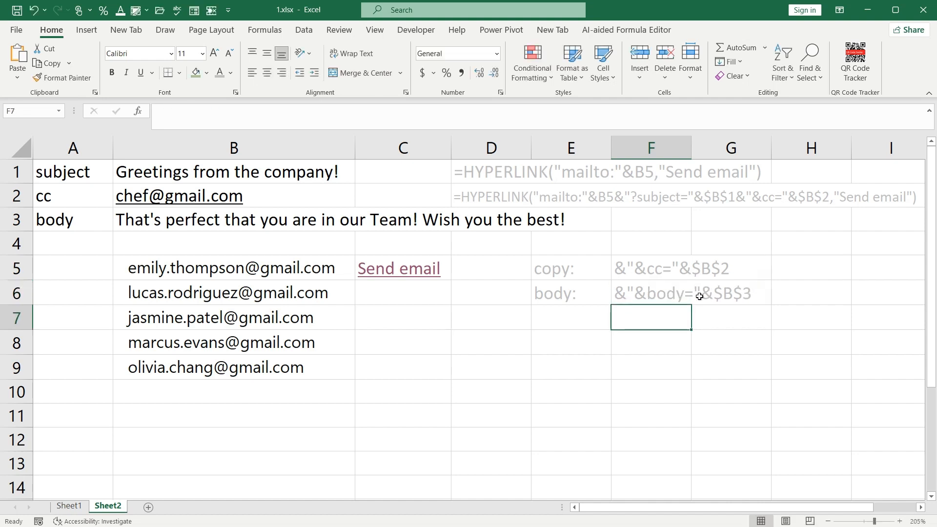
- Paste the fragment &"&body="&$B$3 into the C5 formula right after $B$2, before the friendly name
left_click(427, 296)
key("Up")
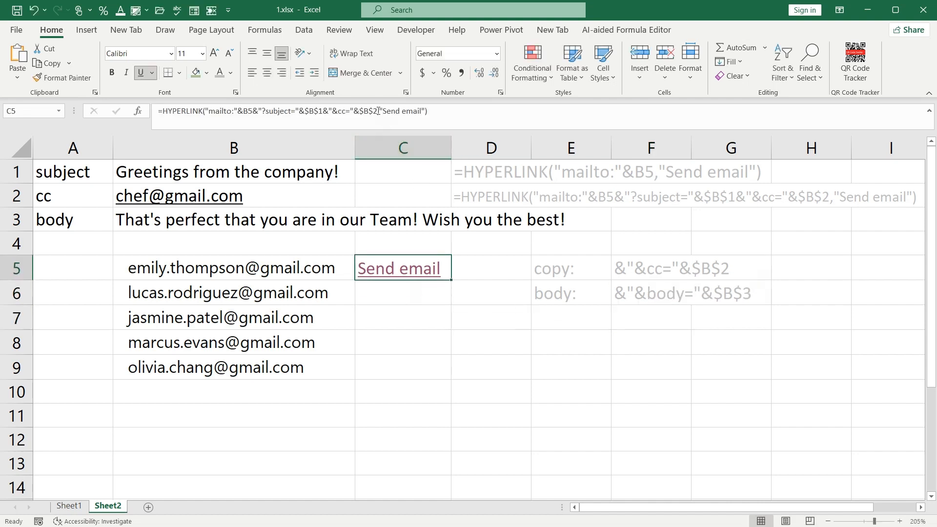
left_click(379, 111)
key("ctrl+v")
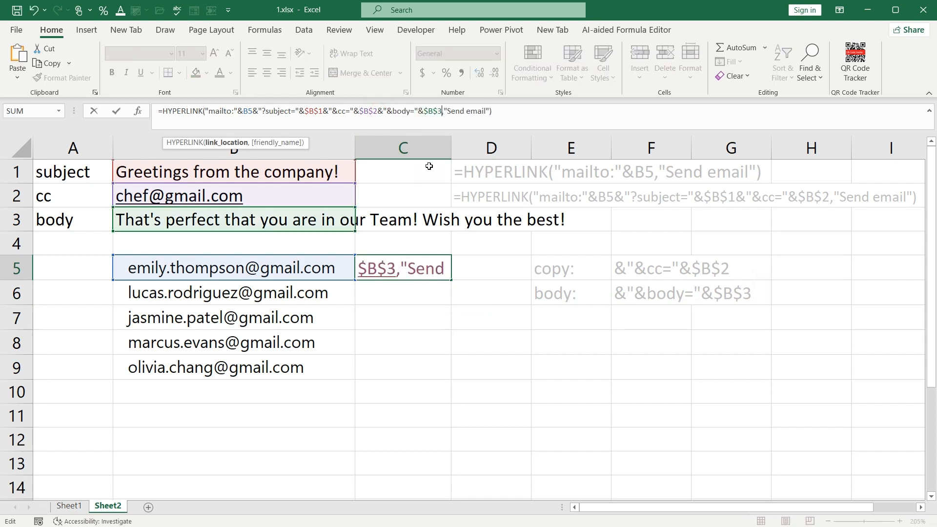
key("Return")
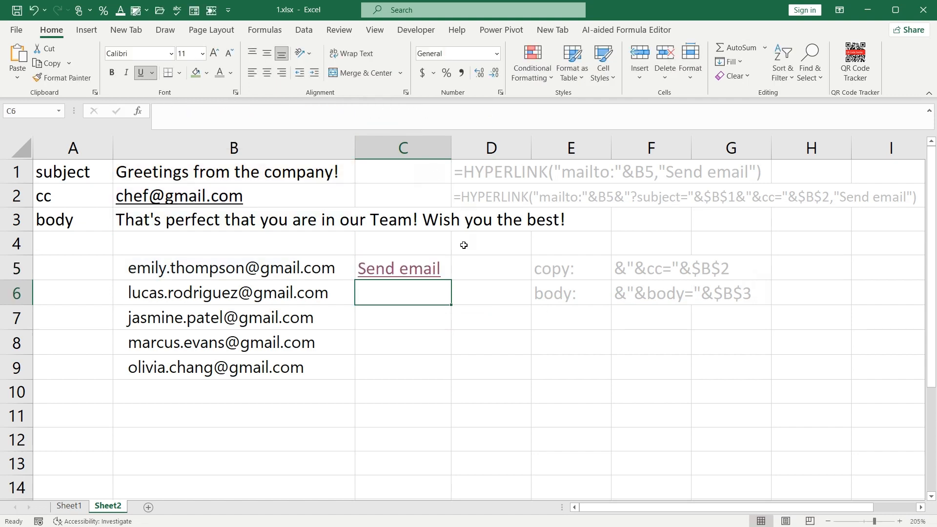
- Test the updated link in C5, inspect the message body in the draft, and return to the workbook
left_click(407, 273)
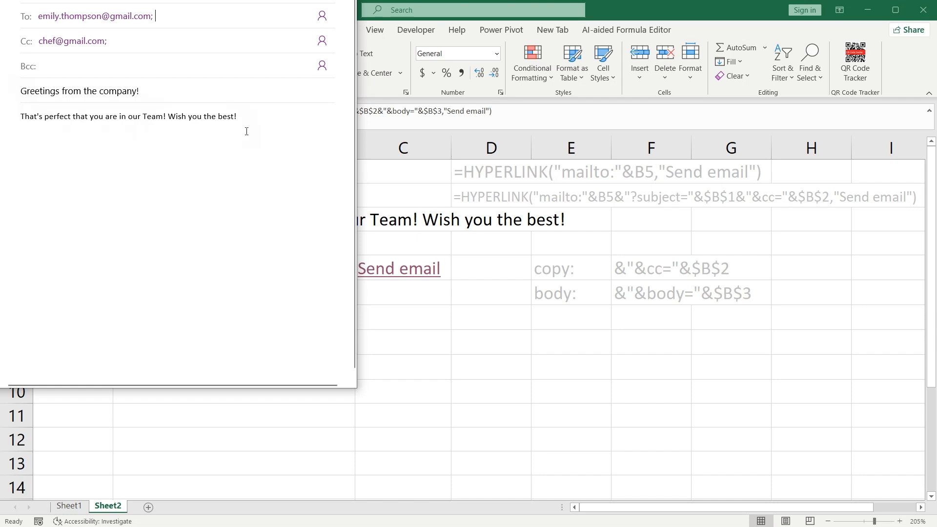
left_click(461, 318)
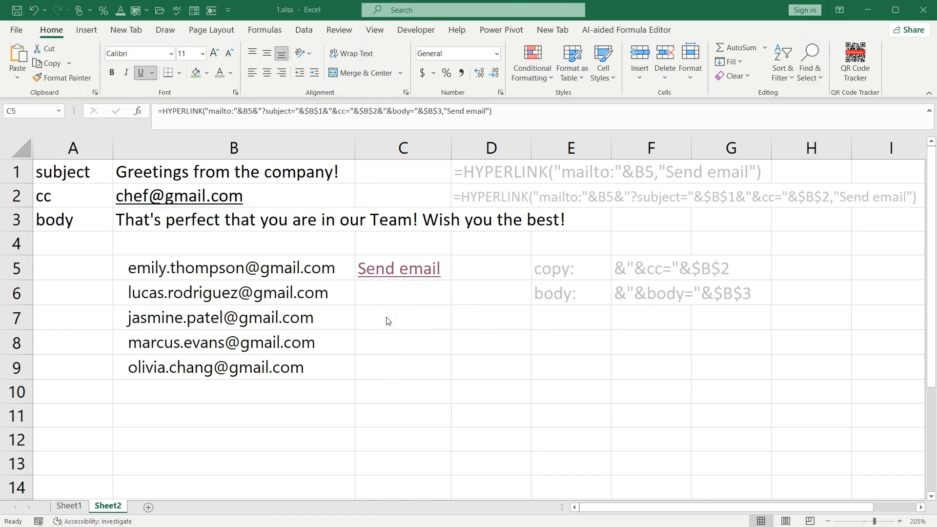
left_click(391, 274)
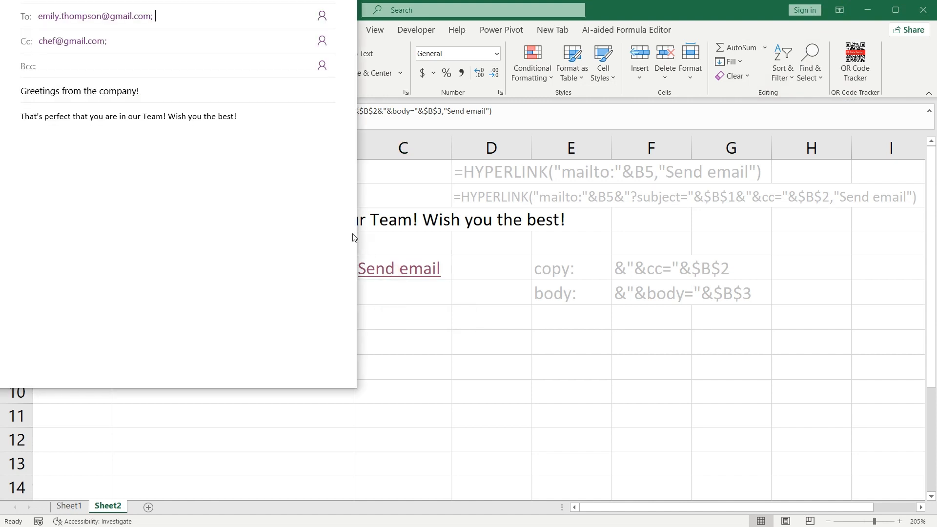
left_click_drag(19, 116, 237, 118)
left_click(201, 117)
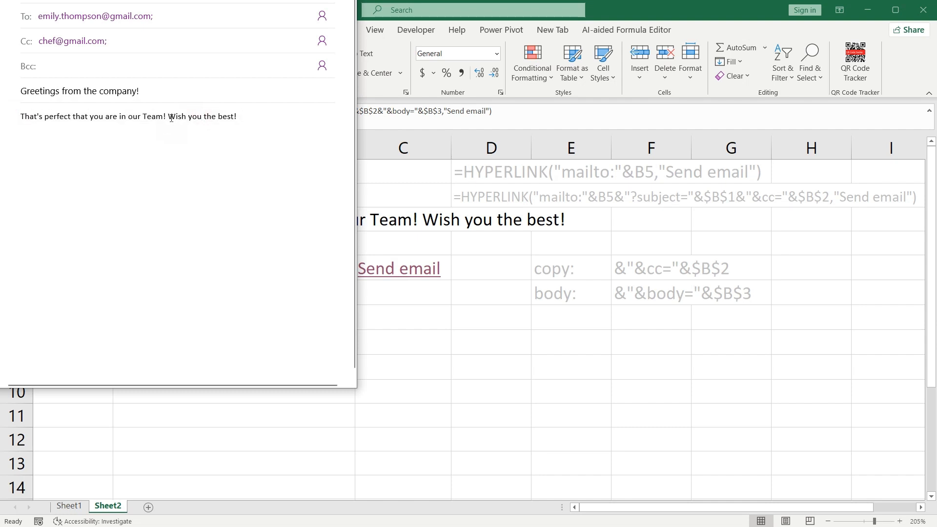
left_click(170, 117)
left_click(461, 338)
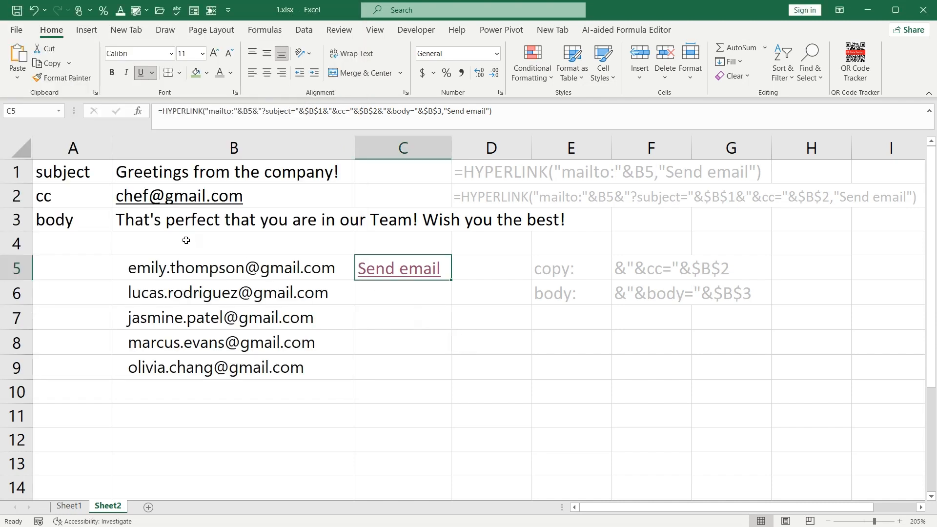
- Try a cell line break before "Wish you the best!" in B3 and test it through the C5 link
left_click(141, 221)
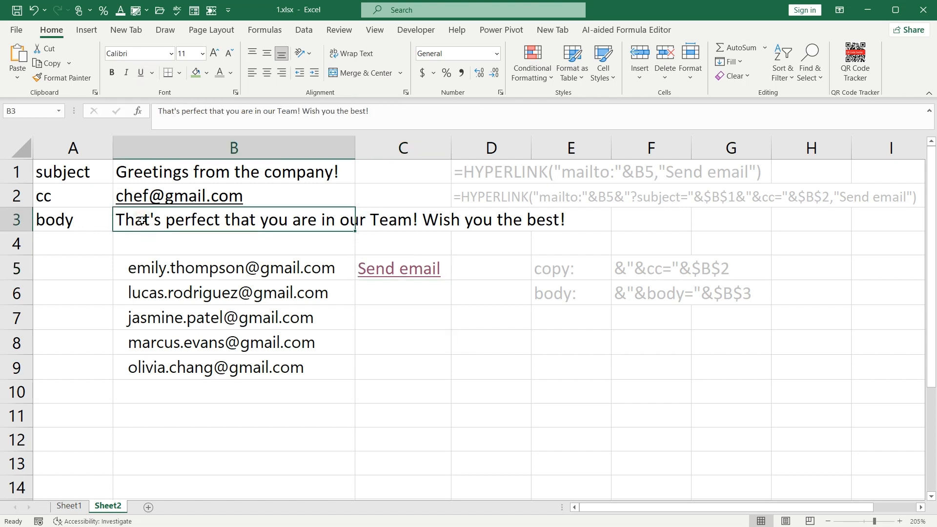
double_click(141, 221)
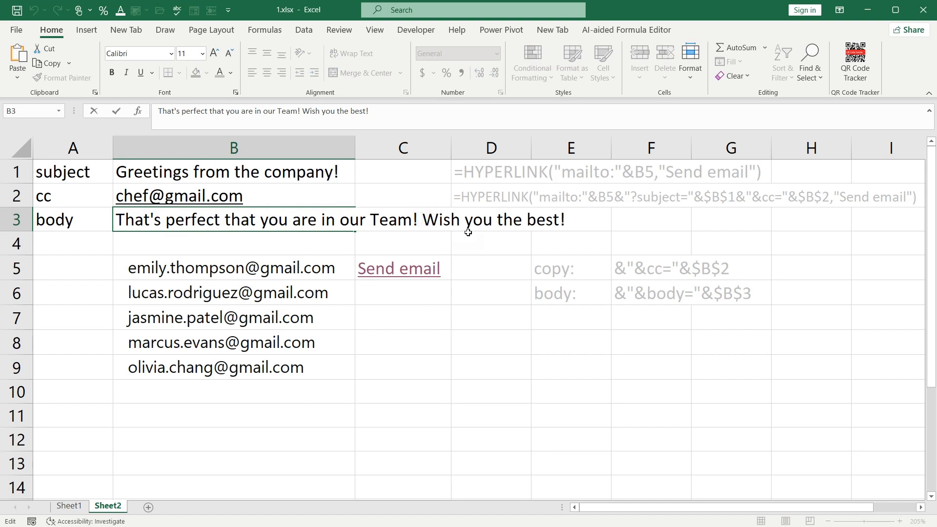
key("alt+Return")
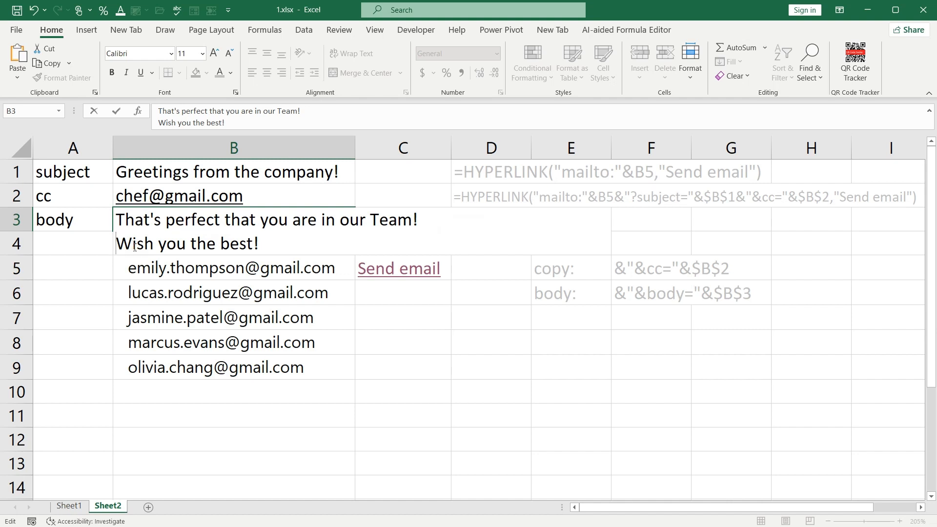
key("Return")
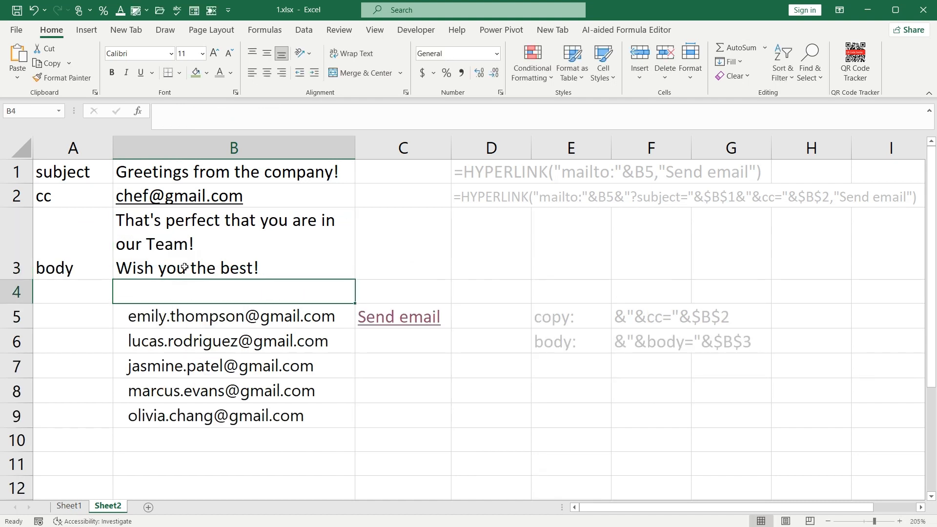
left_click(392, 320)
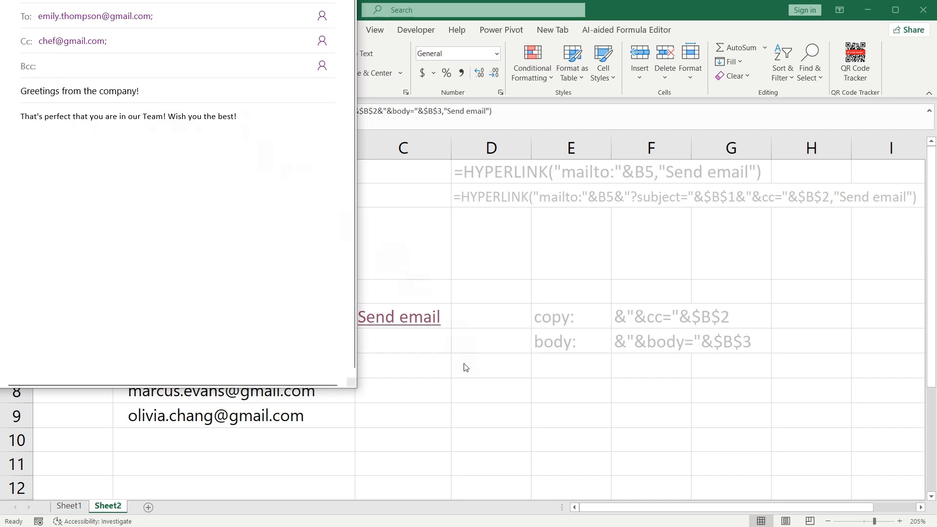
key("Escape")
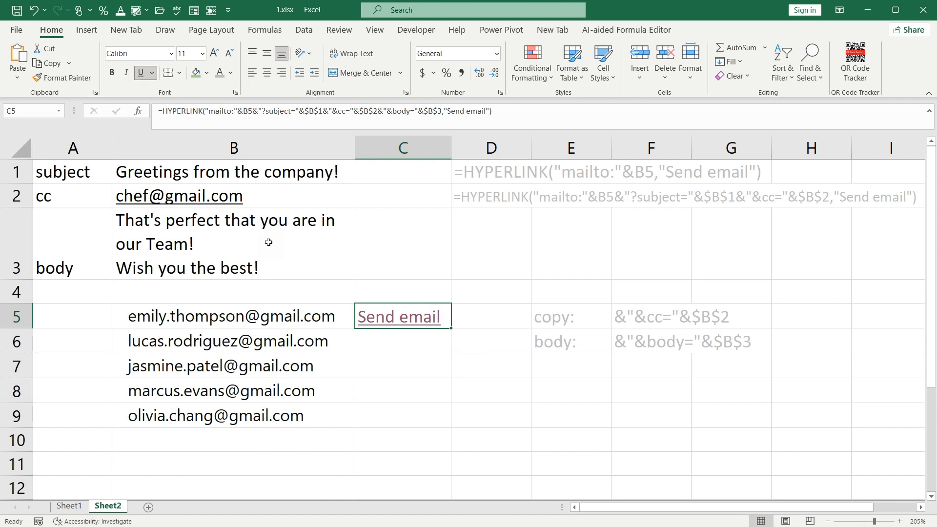
- Replace the line break before "Wish you the best!" in B3 with the code %0A and test the C5 link again
left_click(327, 243)
double_click(326, 242)
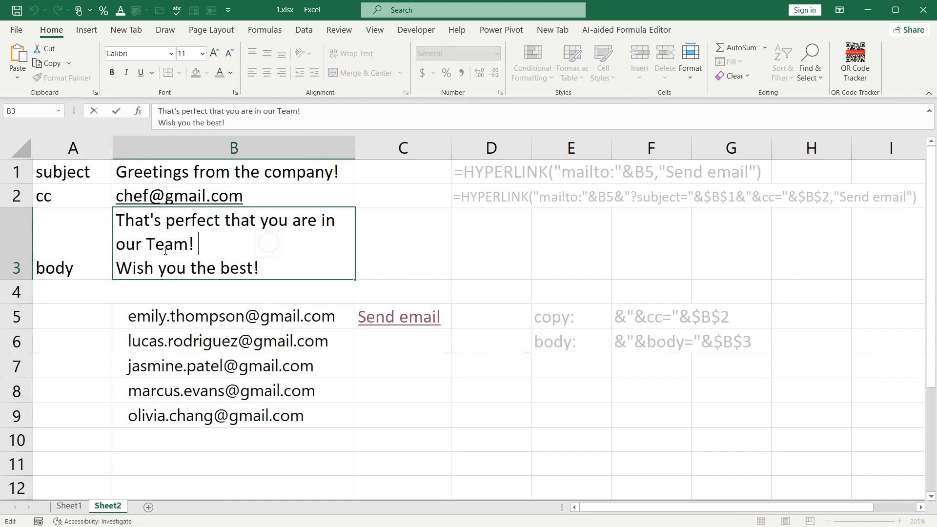
left_click(116, 267)
key("BackSpace")
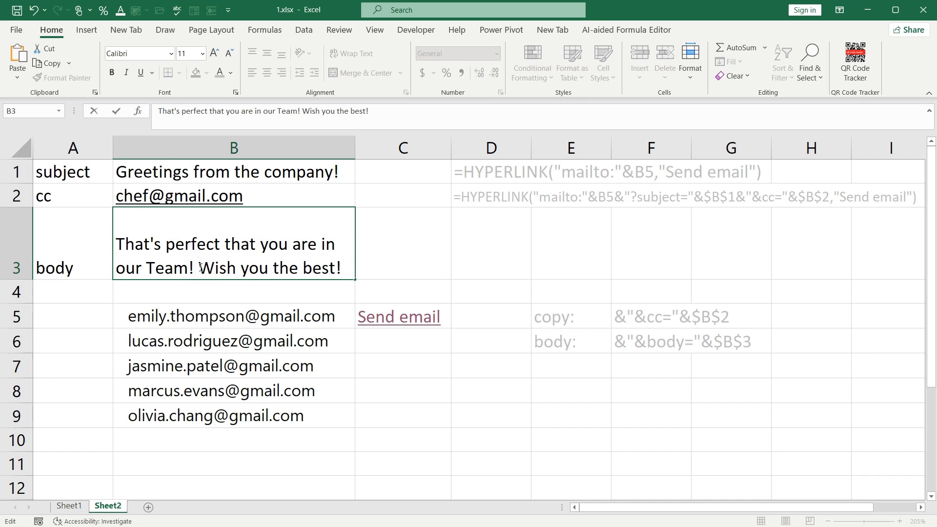
type("%")
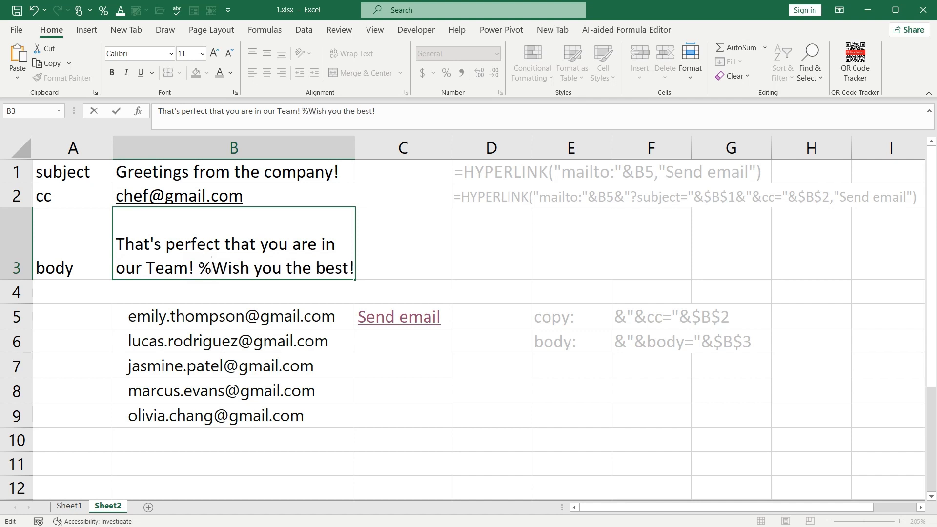
type("0A")
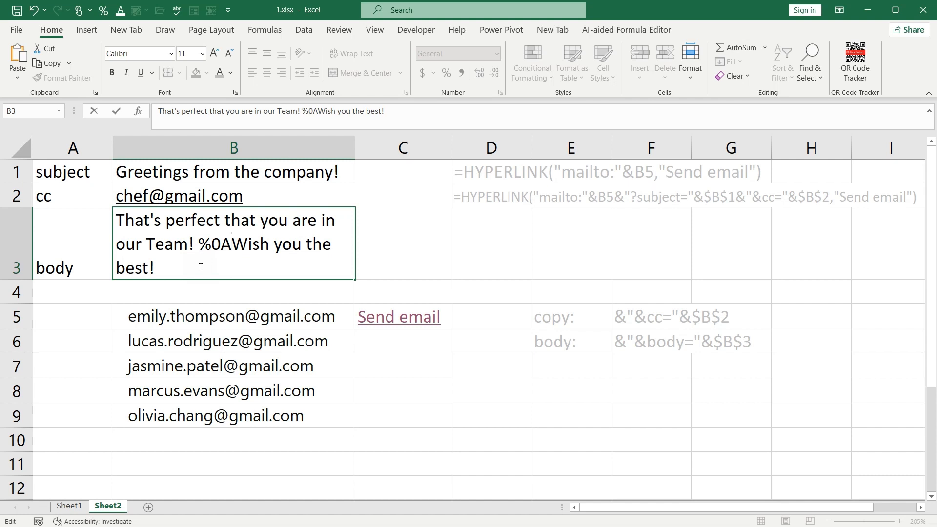
key("Return")
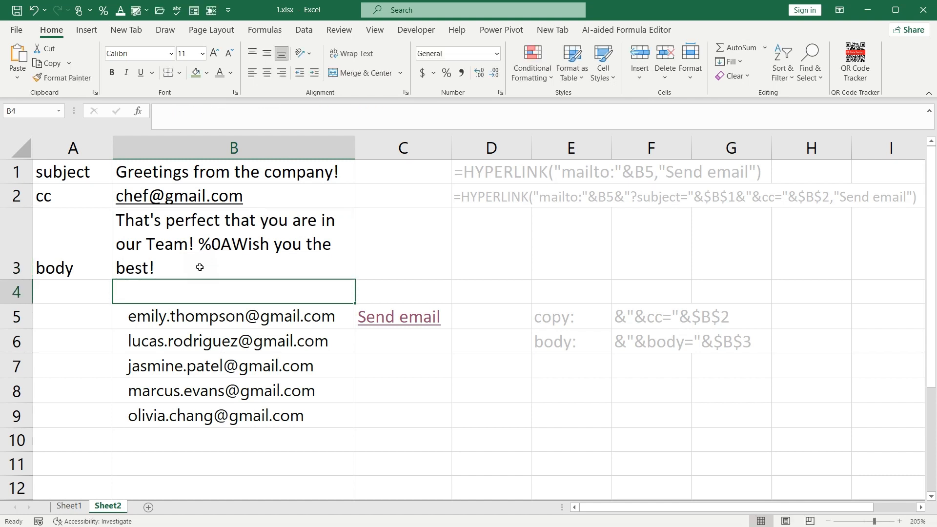
left_click(376, 320)
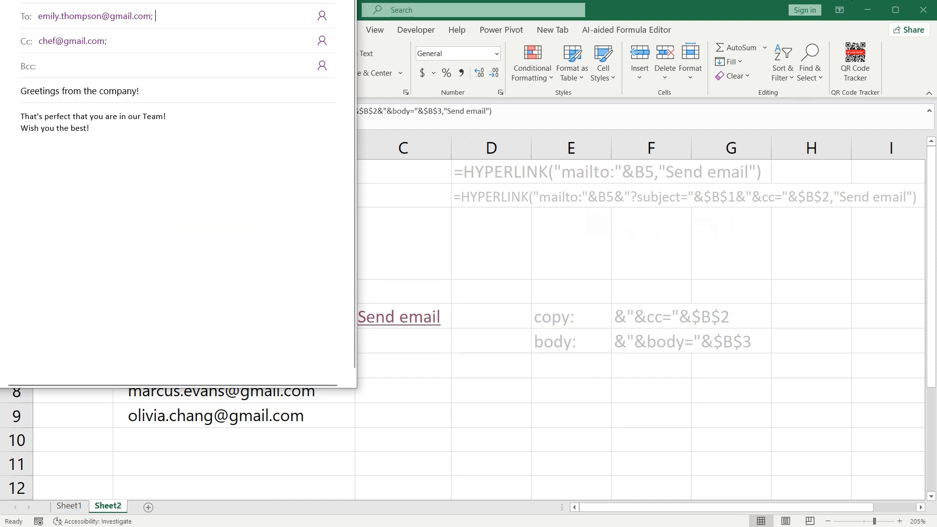
left_click(415, 347)
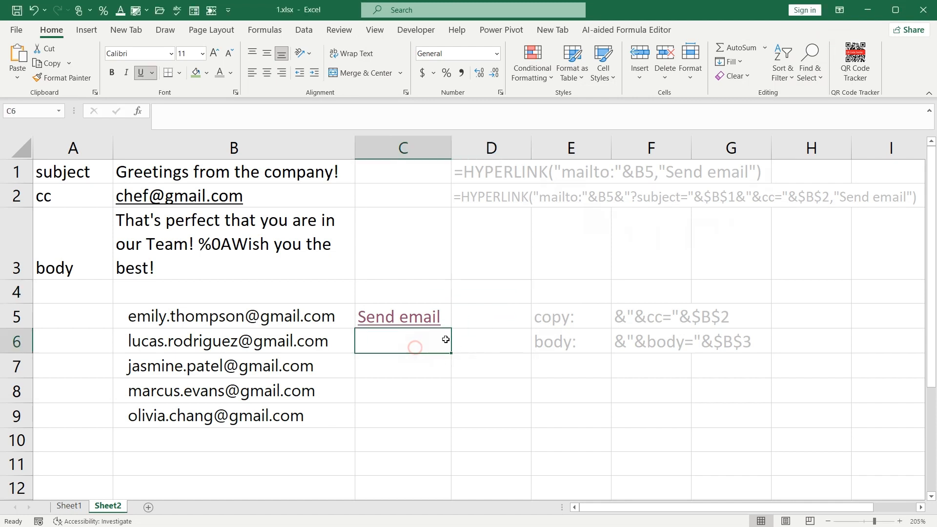
- Fill the C5 link formula down through C9 for the remaining email addresses
key("Up")
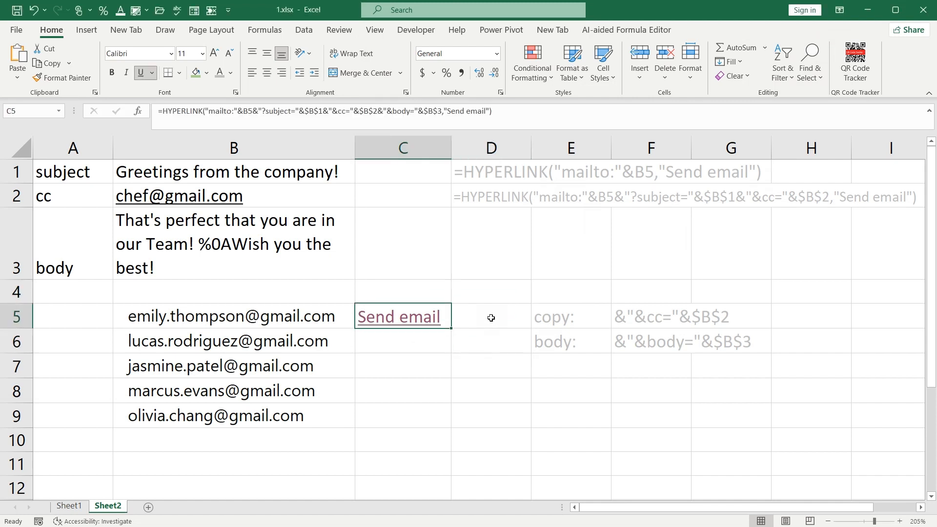
left_click_drag(451, 328, 450, 429)
left_click(490, 368)
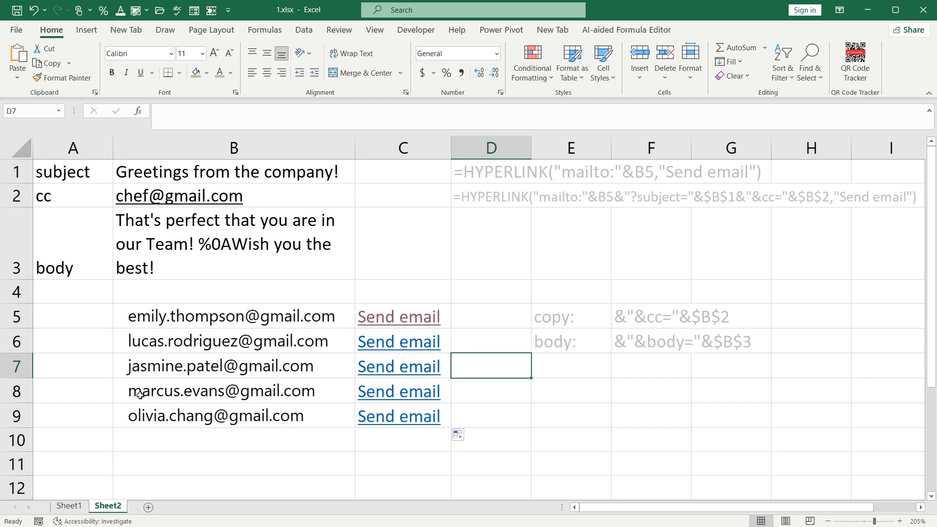
- Test the links in C6 and C7, checking the recipient, copy, subject and body in each draft
left_click(371, 349)
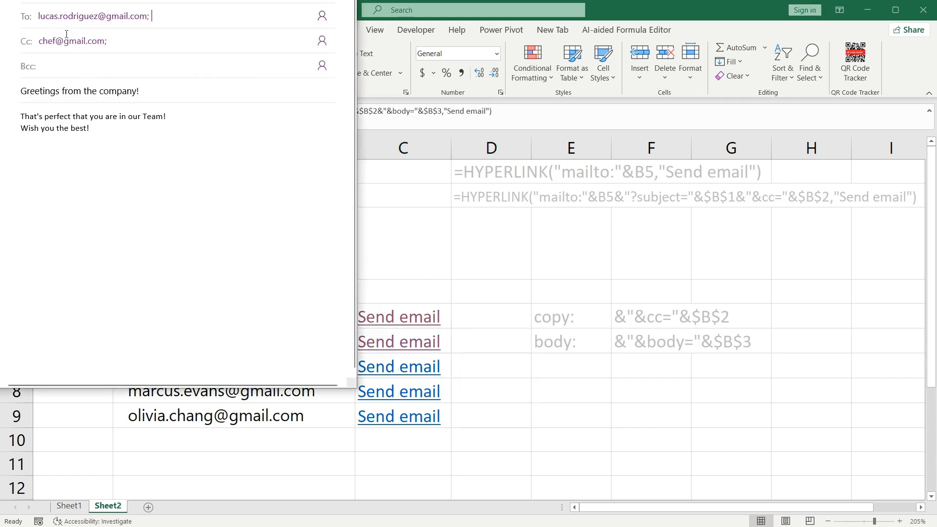
left_click(478, 349)
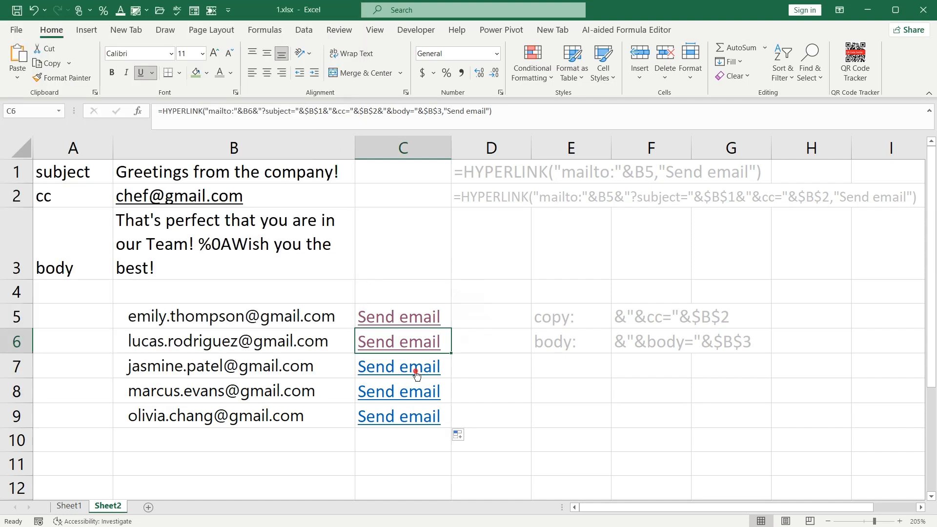
left_click(416, 368)
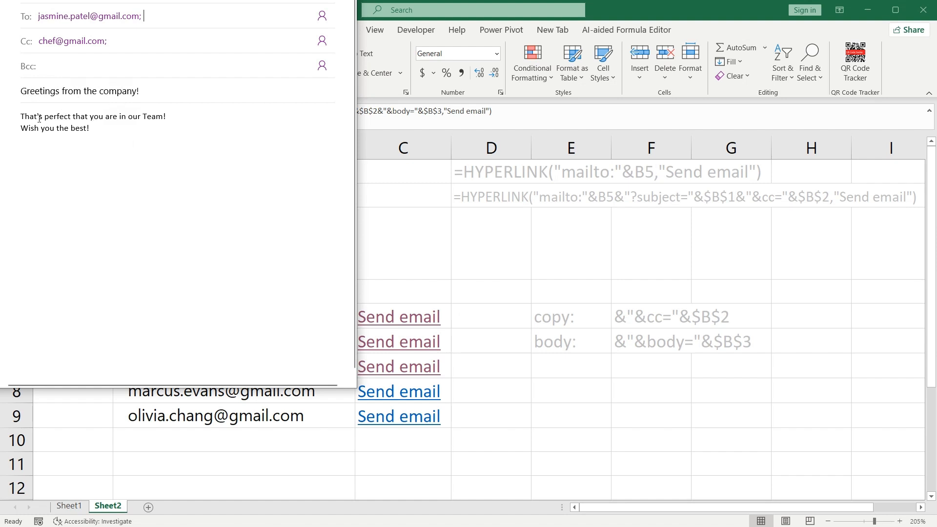
left_click(511, 423)
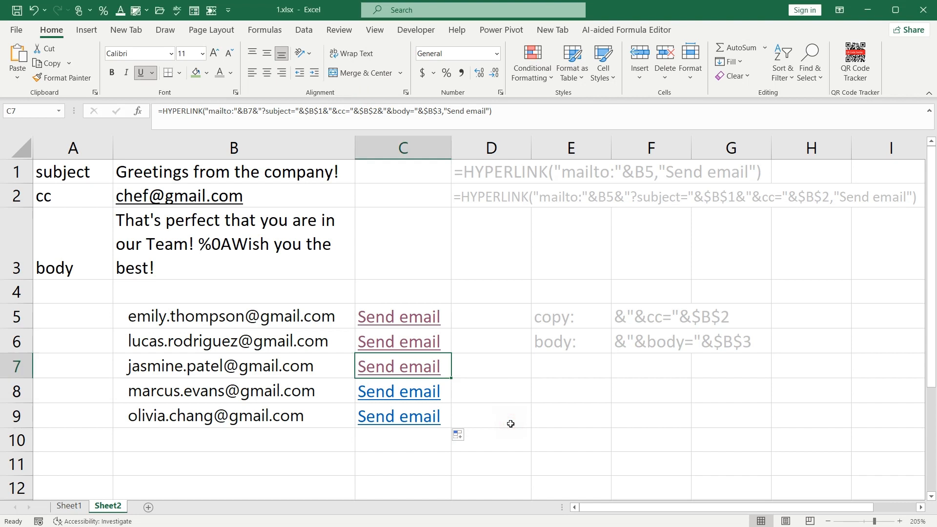